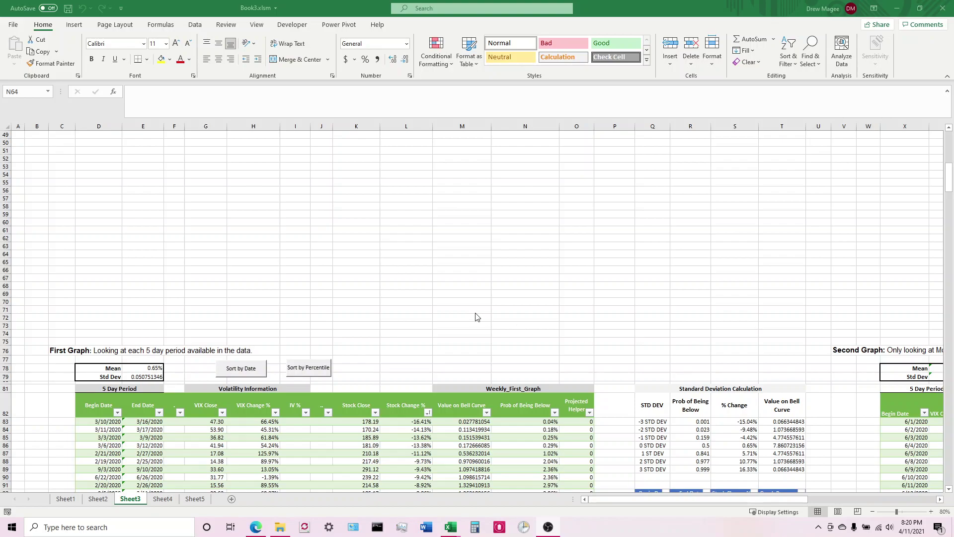
Sort the 5 Day Period table by Begin Date, oldest to newest, starting at 1/2/2020.
scroll(475, 318, up, 1)
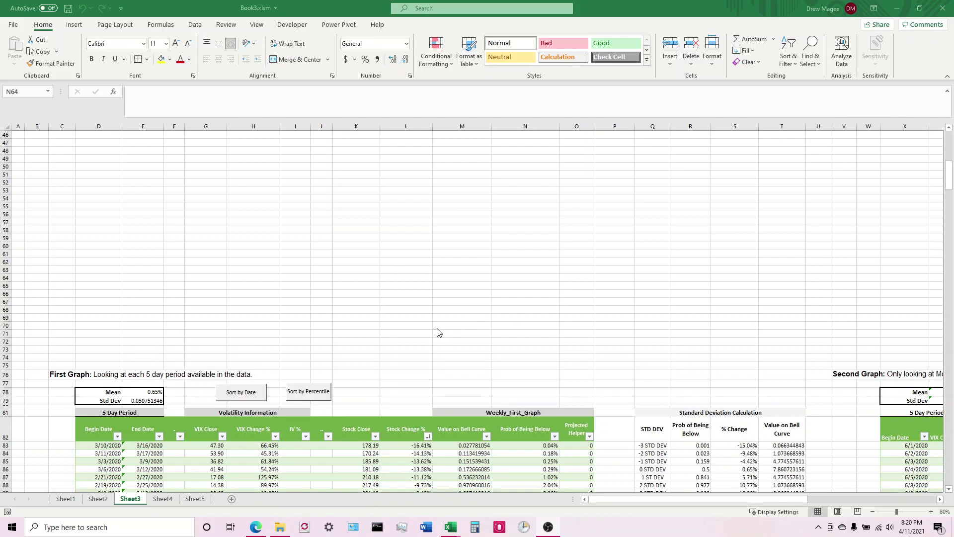
scroll(439, 333, down, 2)
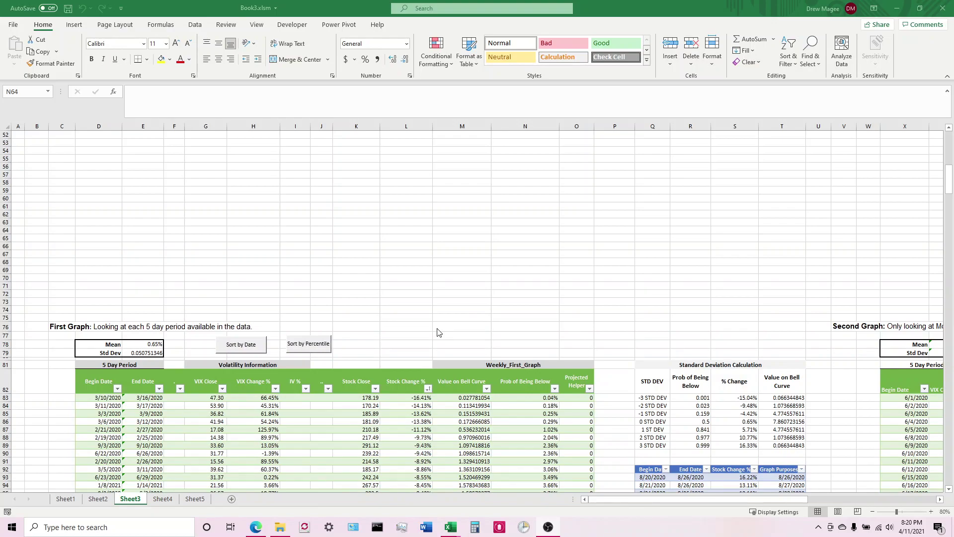
scroll(380, 369, down, 1)
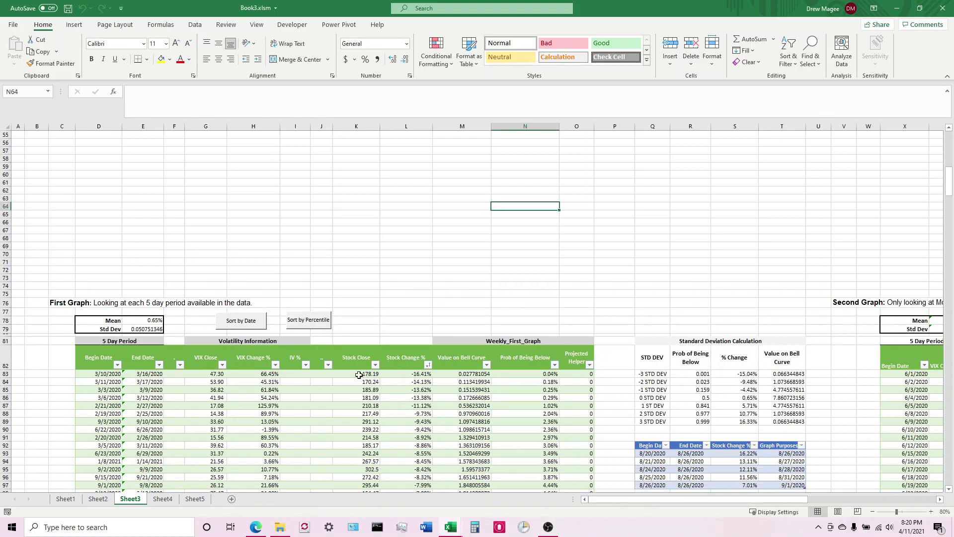
click(353, 374)
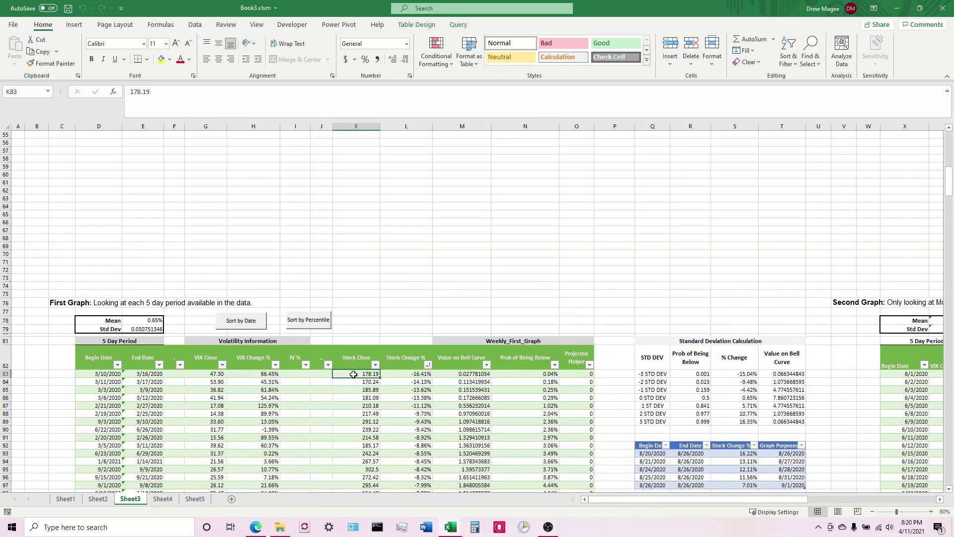
click(117, 365)
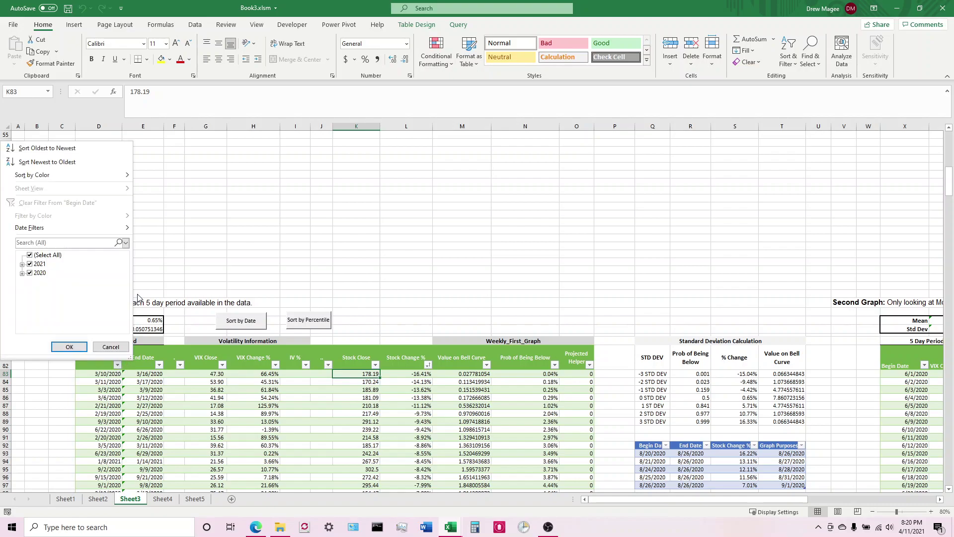
click(75, 149)
Inspect the Stock Change % formula in L83 and select the Std Dev label.
click(362, 240)
scroll(378, 318, down, 1)
click(362, 352)
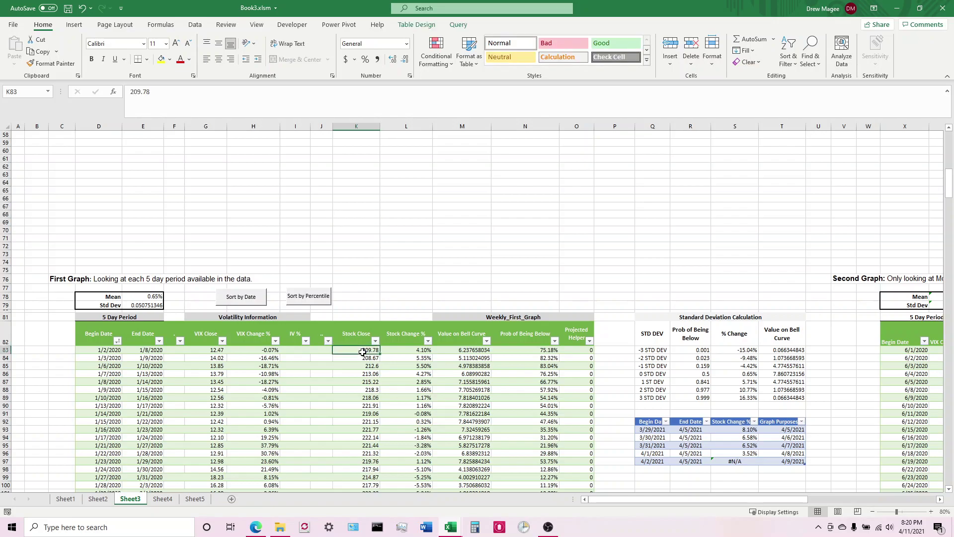
click(415, 350)
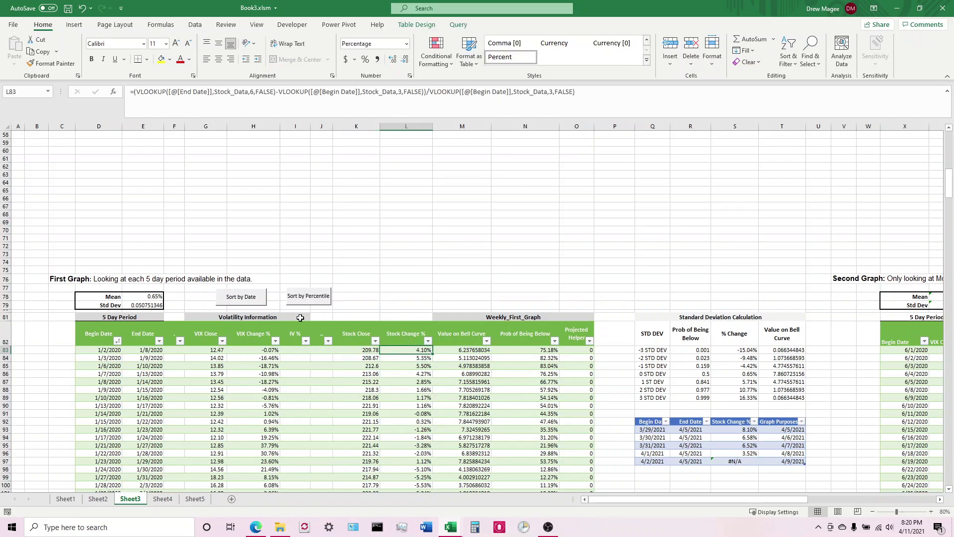
click(105, 307)
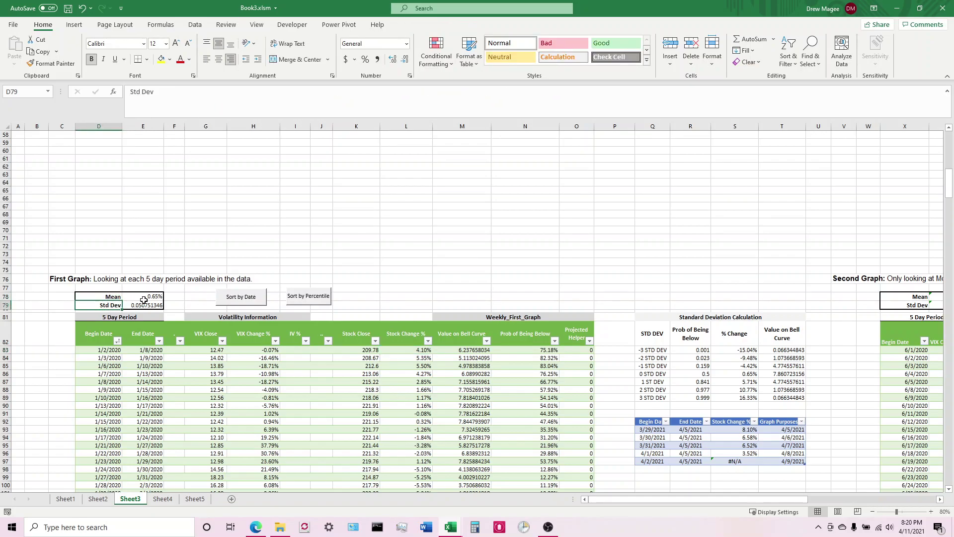
click(148, 298)
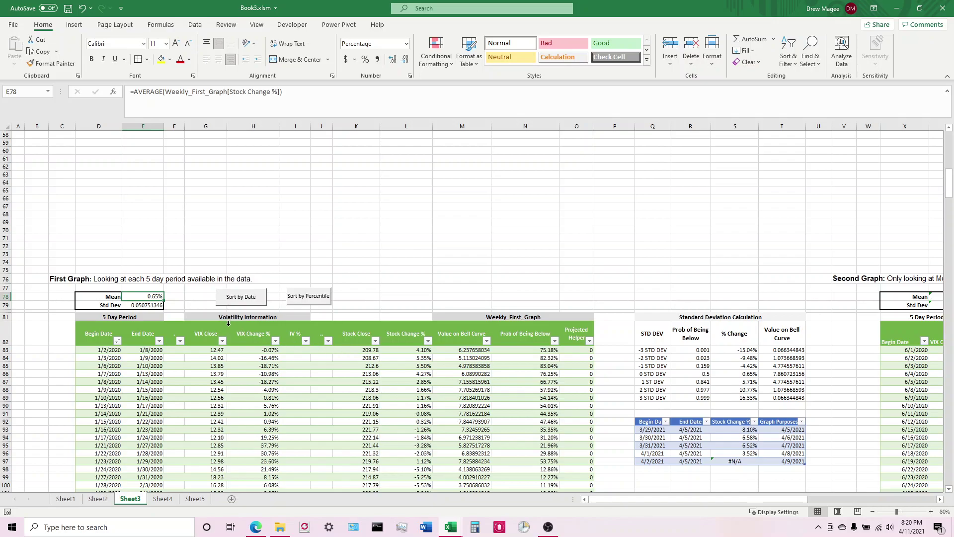
click(143, 305)
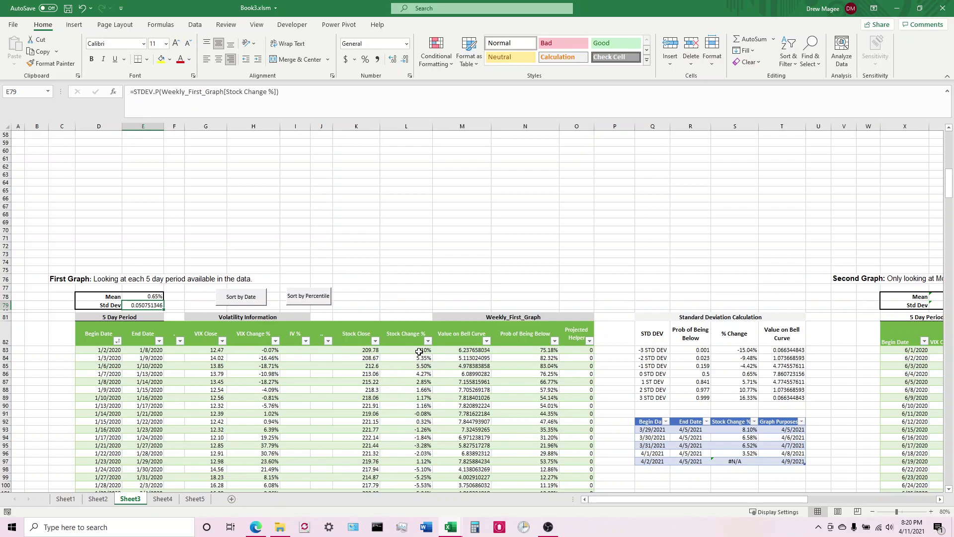
double_click(468, 351)
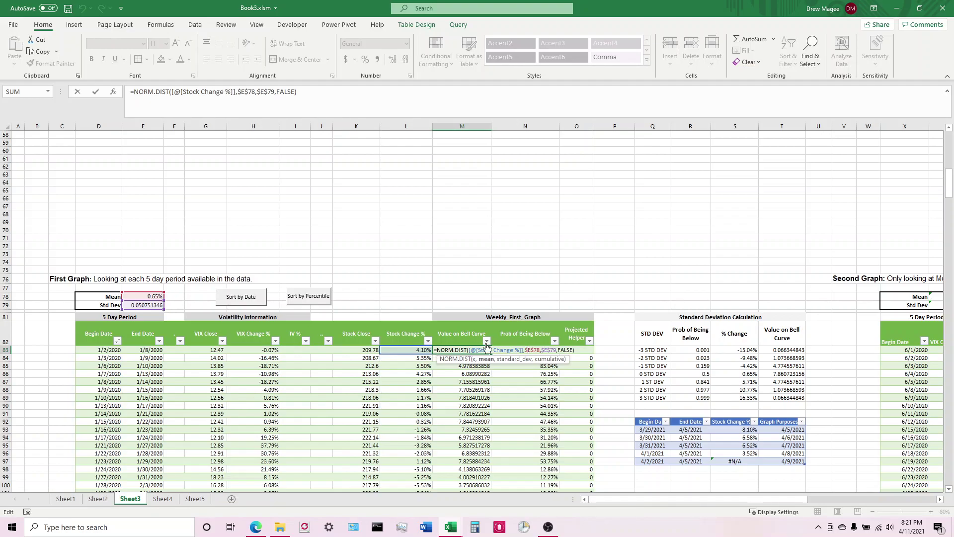
click(534, 350)
click(547, 350)
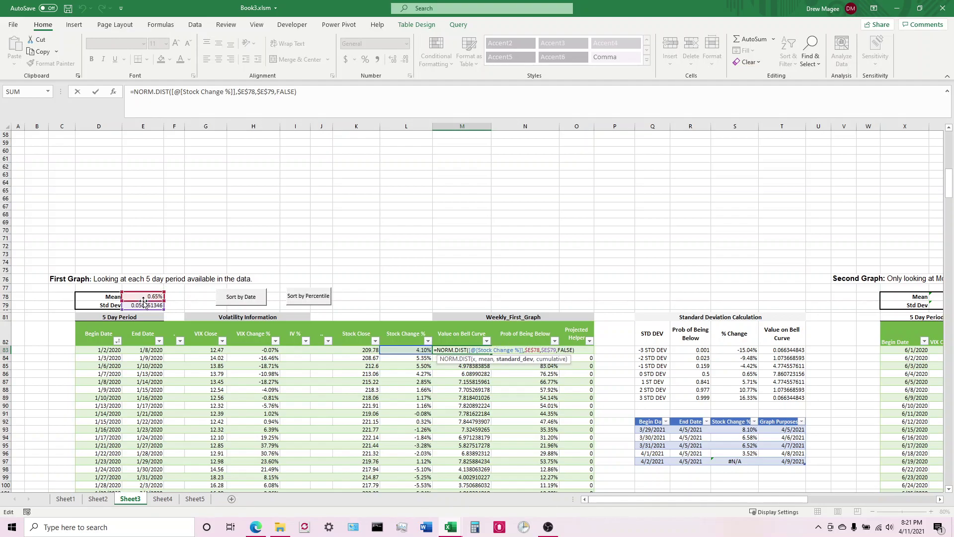
click(566, 350)
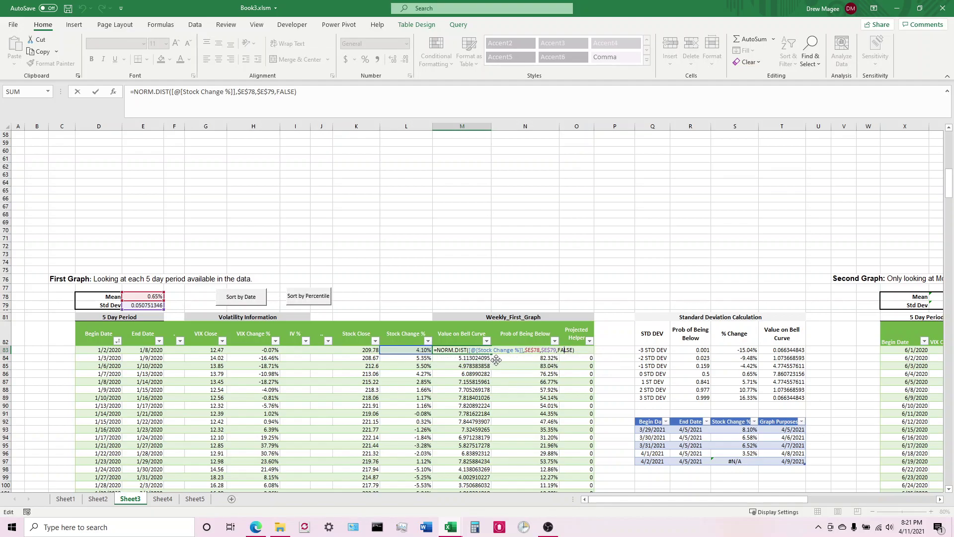
key(Return)
double_click(535, 350)
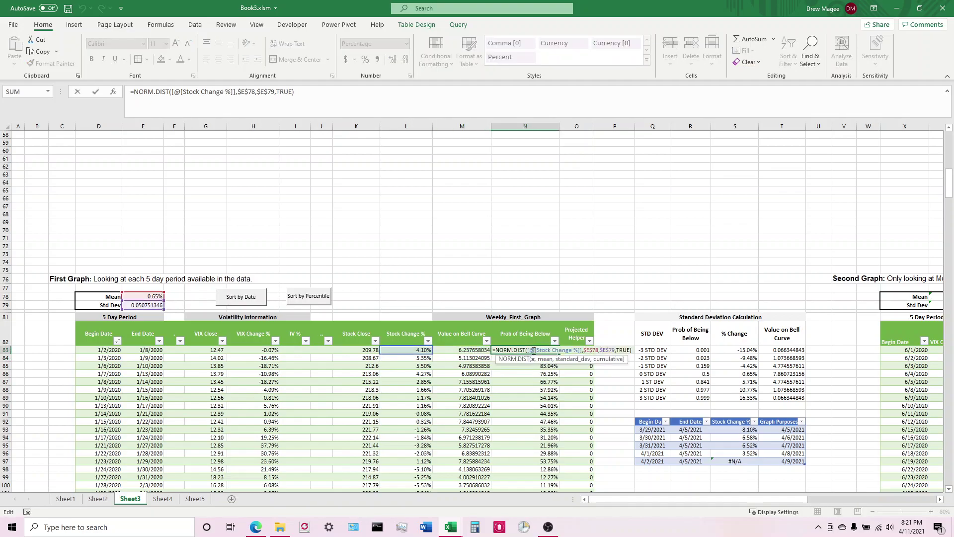
key(Escape)
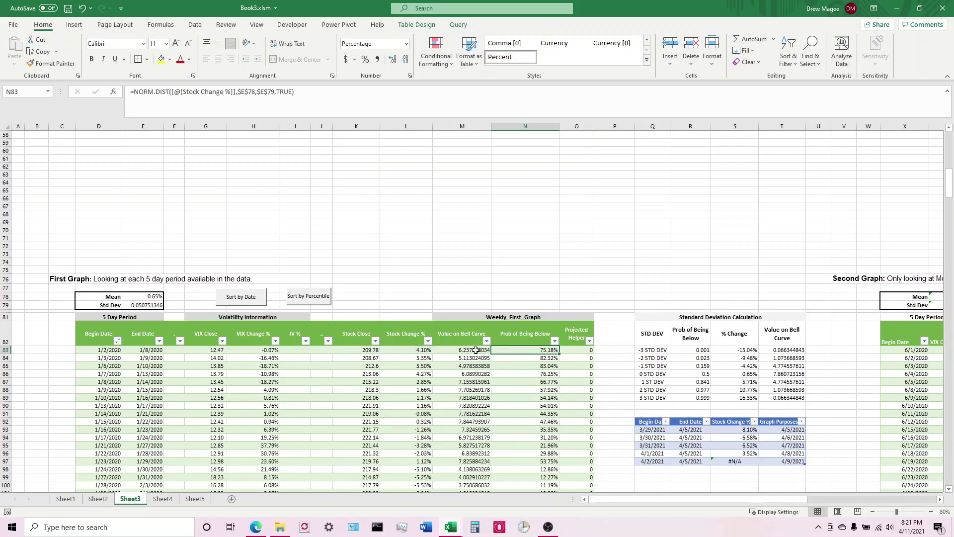
click(413, 350)
click(534, 351)
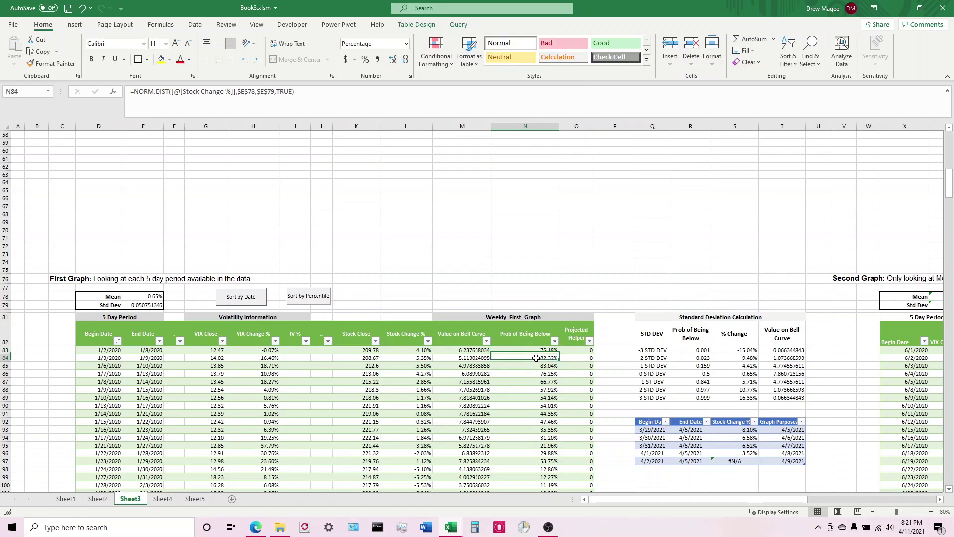
key(Down)
key(Down)
key(Down)
key(Down)
key(Down)
key(Down)
key(Up)
key(Up)
key(Up)
key(Up)
key(Up)
key(Up)
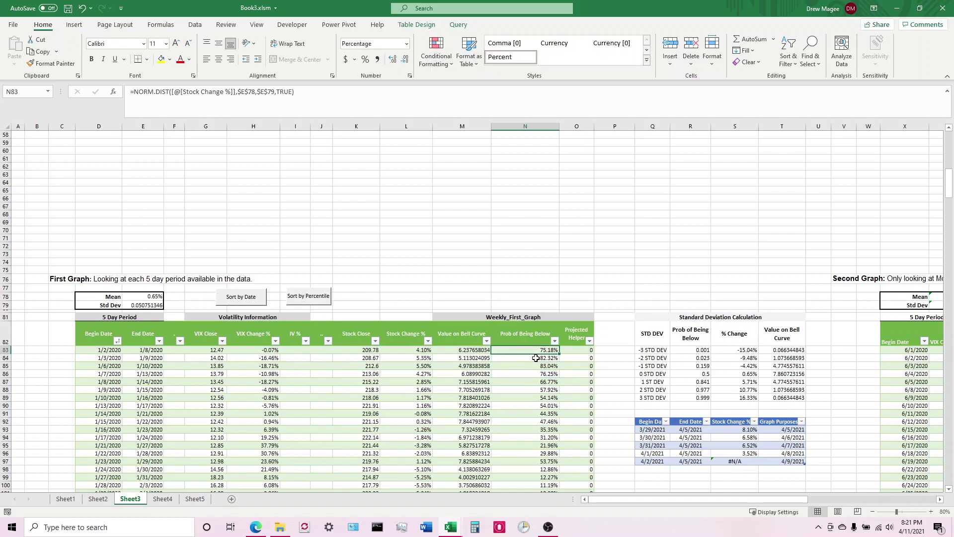
key(Down)
key(Down)
key(Down)
key(Up)
key(Up)
key(Up)
key(Left)
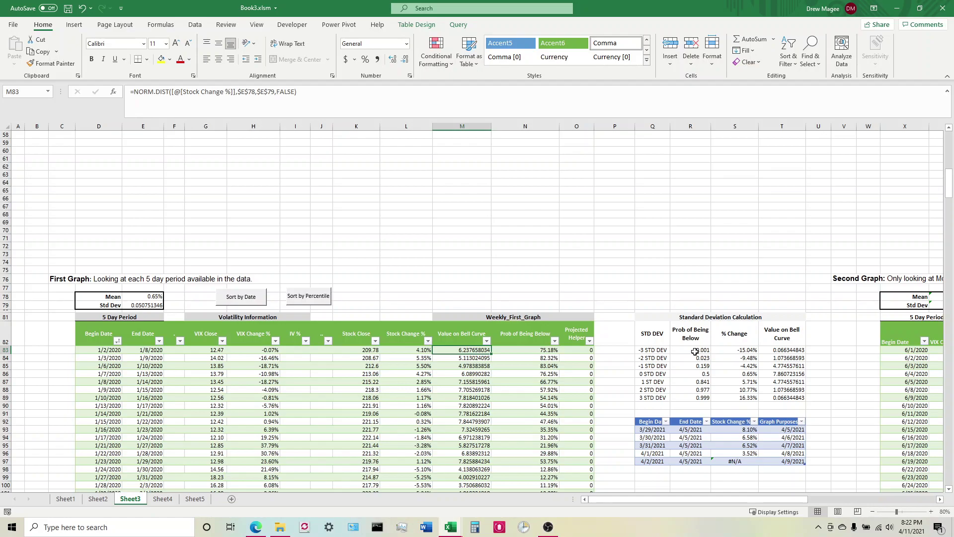
Review the Stock Change %, bell-curve and NORM.INV % Change formulas in L83, M83 and column S.
click(405, 350)
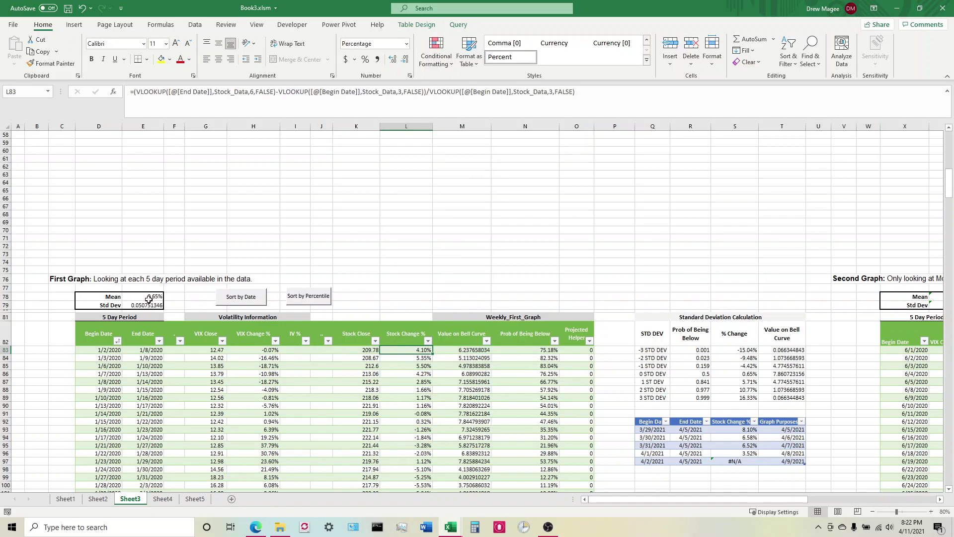
click(479, 352)
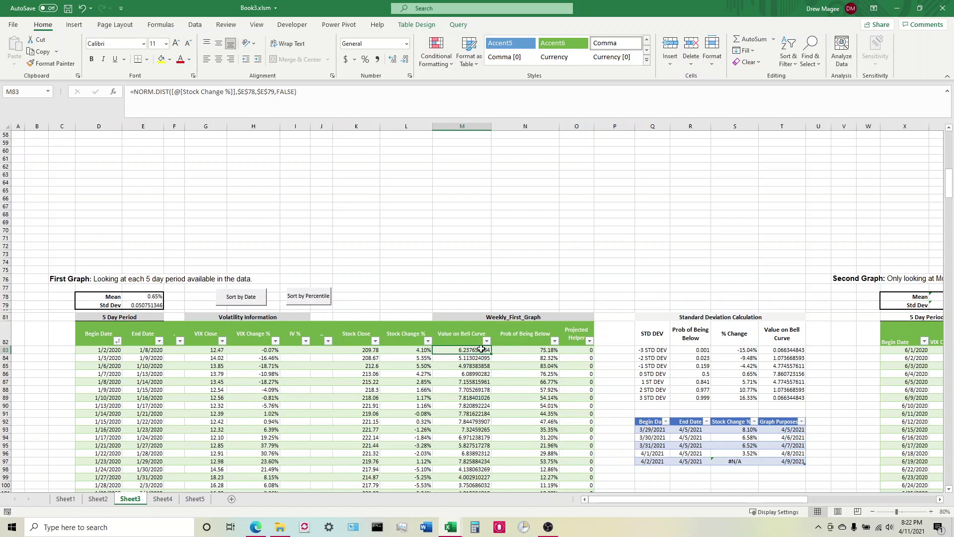
click(735, 353)
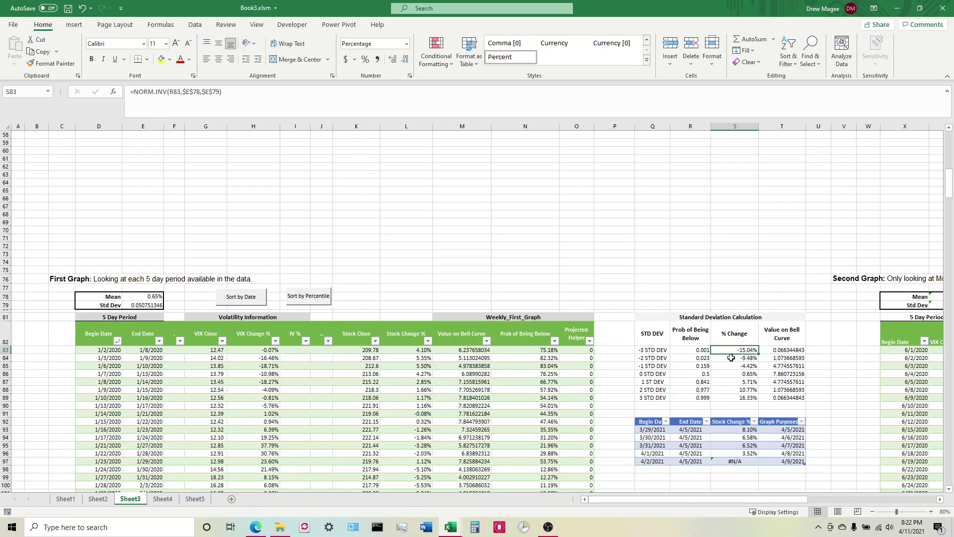
key(Up)
key(Down)
key(Down)
key(Down)
key(Down)
key(Down)
Check the below-probabilities 0.001, 0.023 and 0.159, then bring up the browser's bell-curve image.
key(Left)
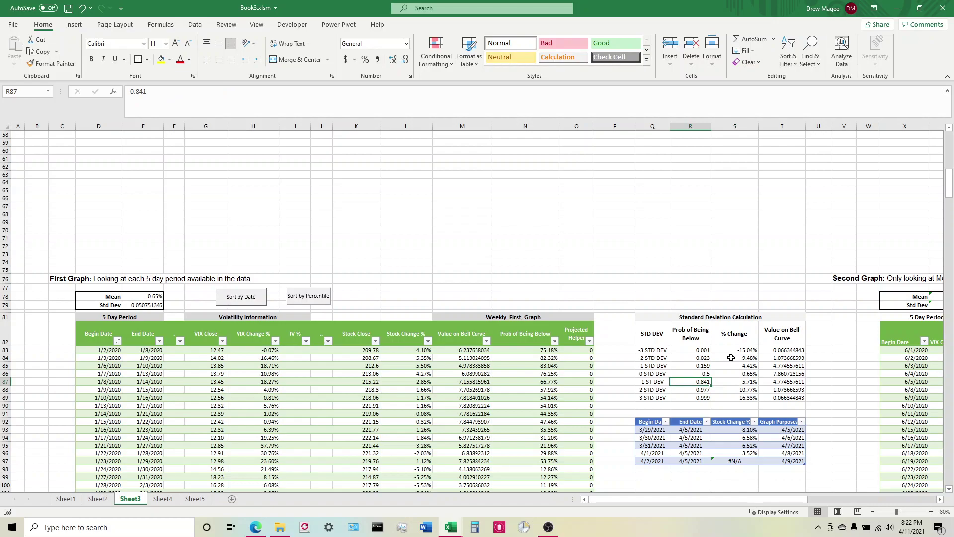
key(Up)
key(Up)
key(Up)
key(Up)
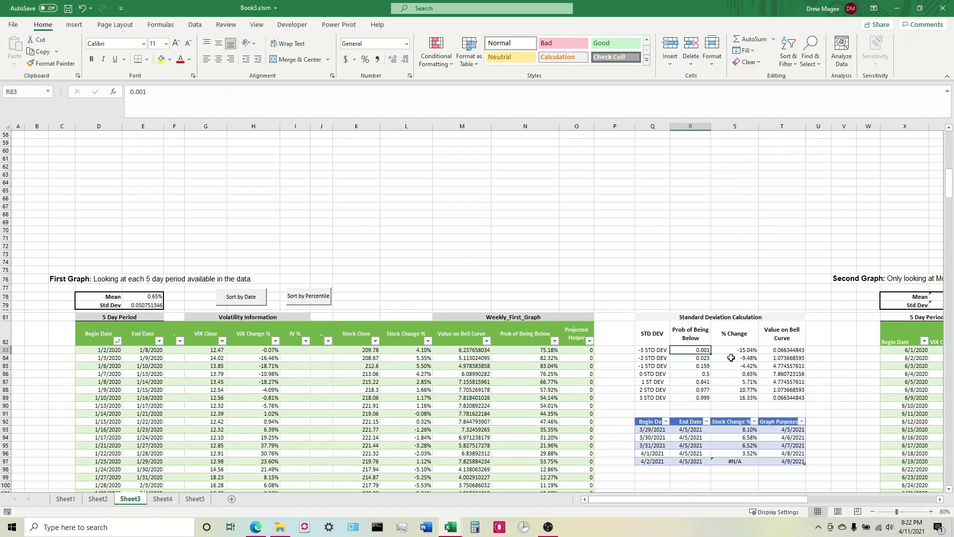
key(Down)
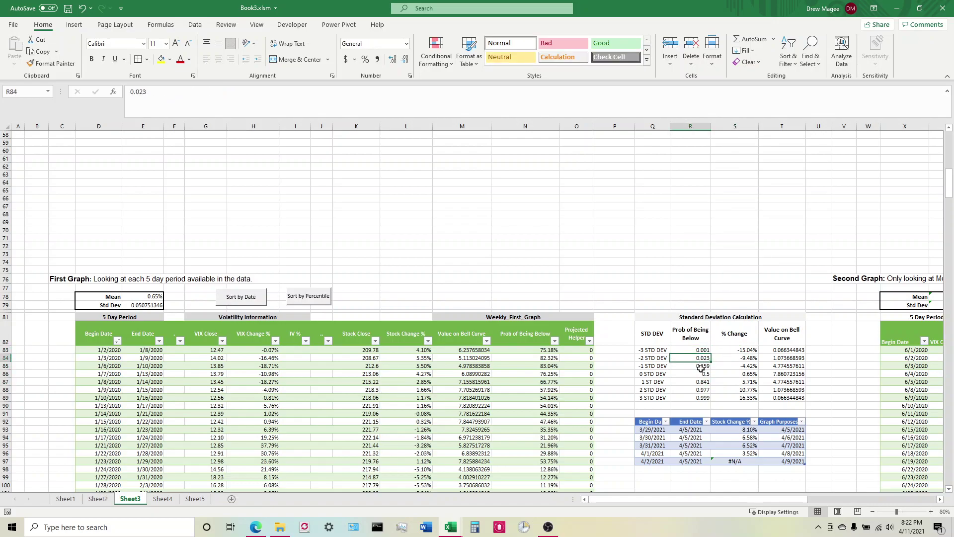
key(Down)
key(Down)
key(Up)
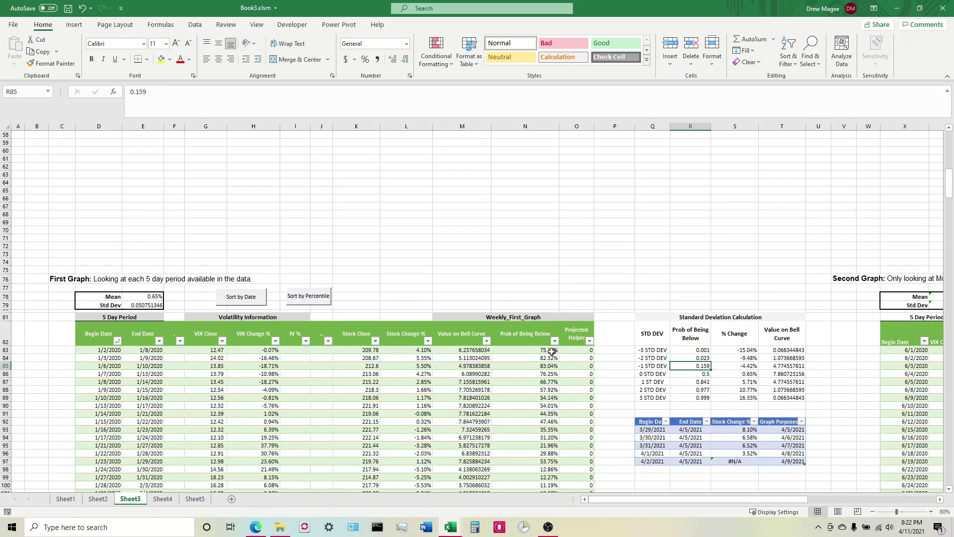
click(509, 333)
click(515, 350)
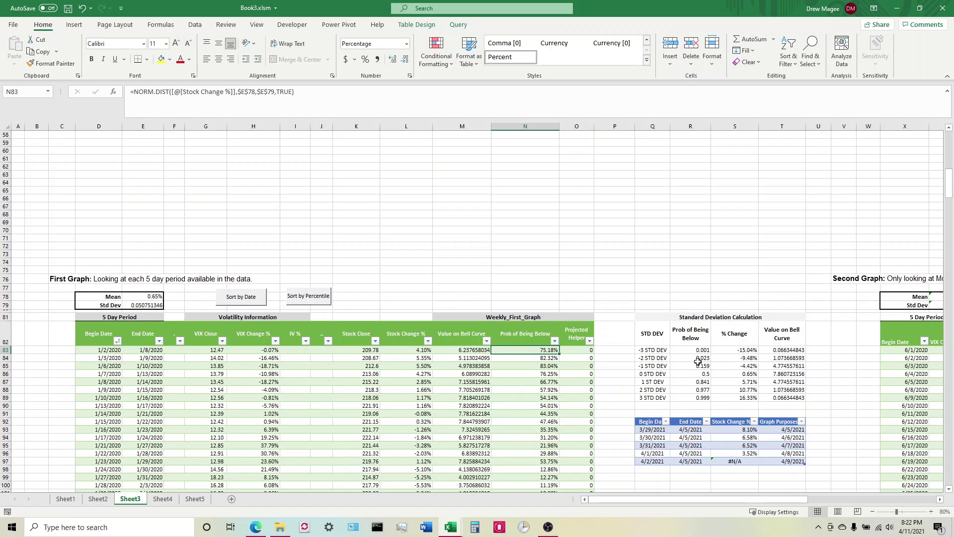
click(256, 528)
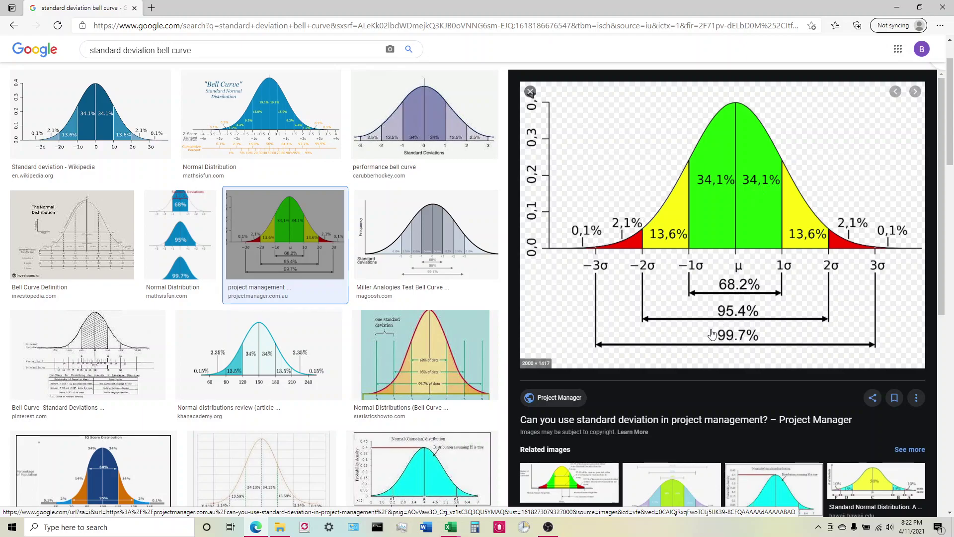
Switch from the Google bell-curve image back to the Book3.xlsm window.
mouse_move(447, 523)
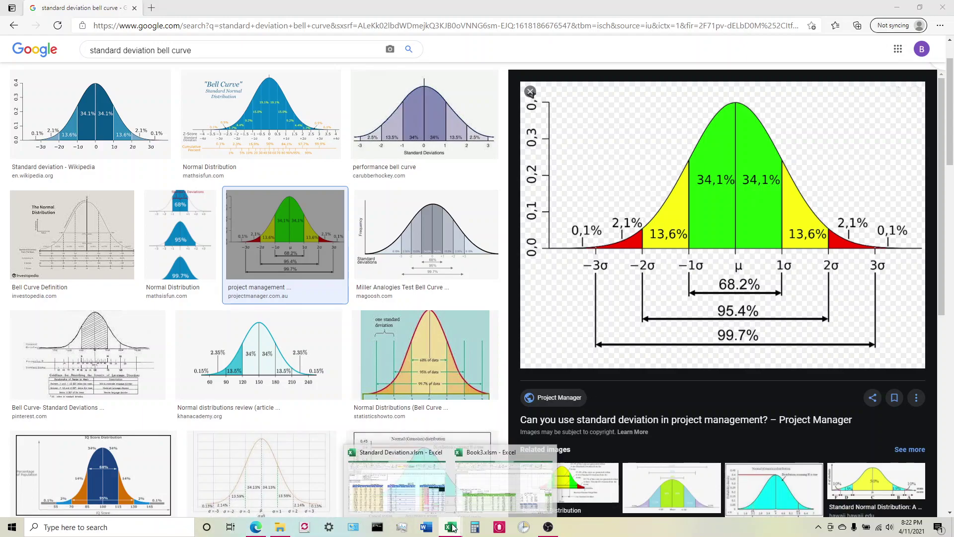
click(497, 474)
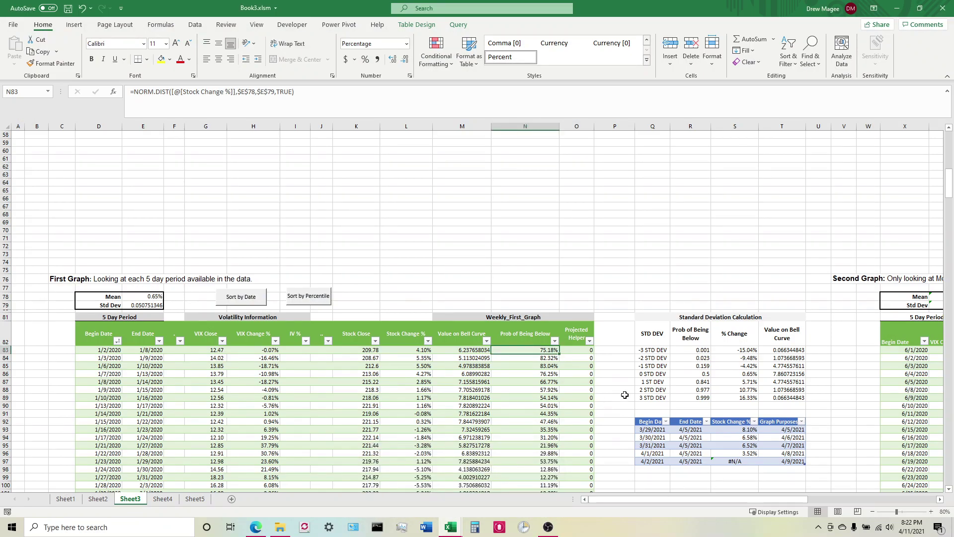
Check the probabilities 0.5, 0.159 and 0.841 for 0, -1 and 1 STD DEV.
click(702, 375)
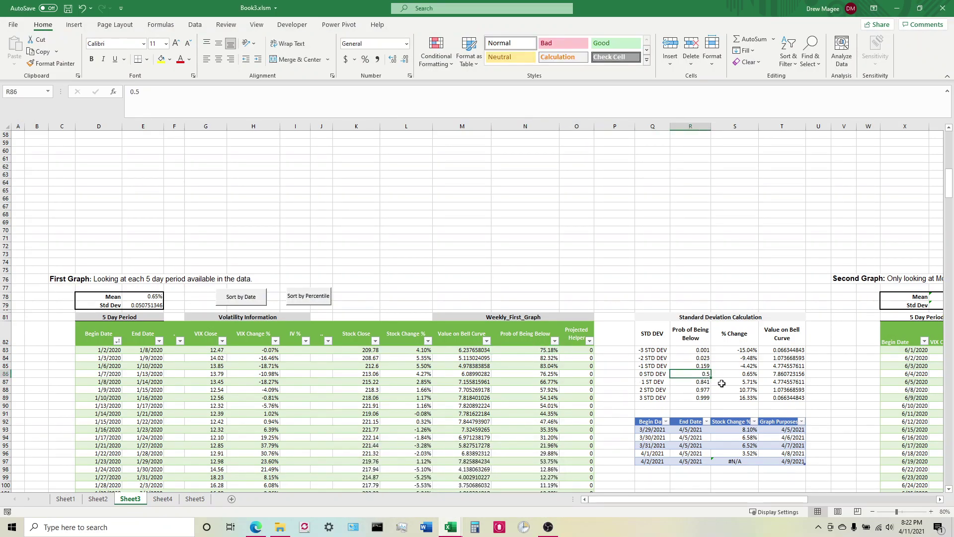
key(Up)
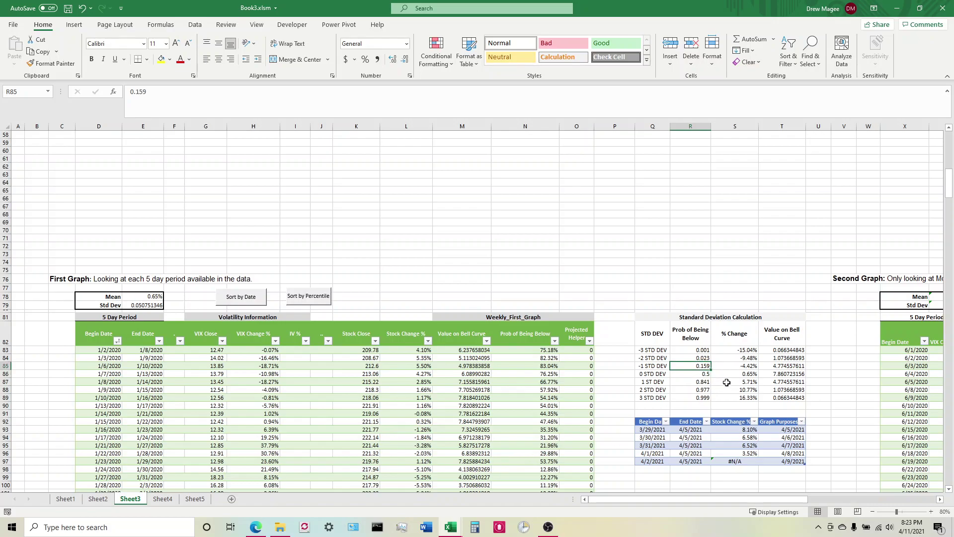
key(Down)
key(Down)
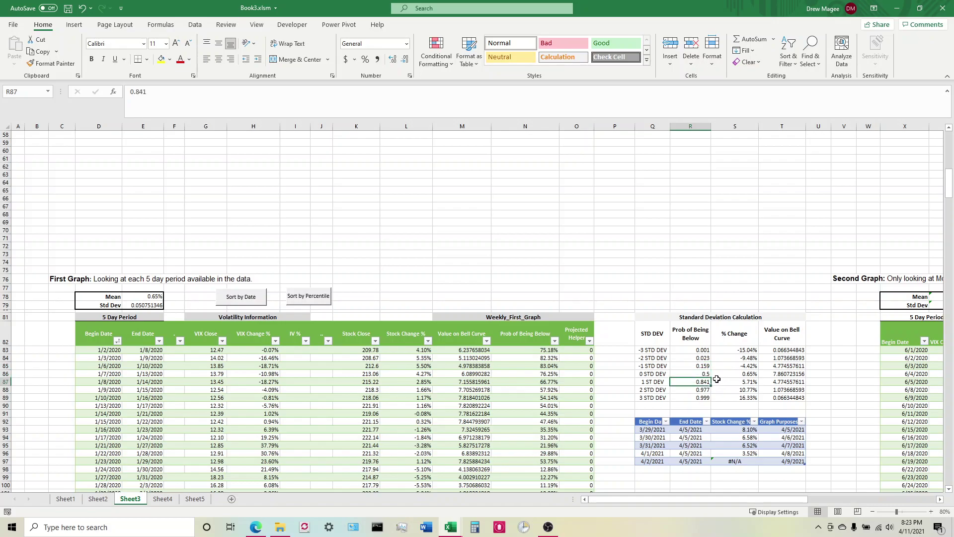
key(Up)
key(Up)
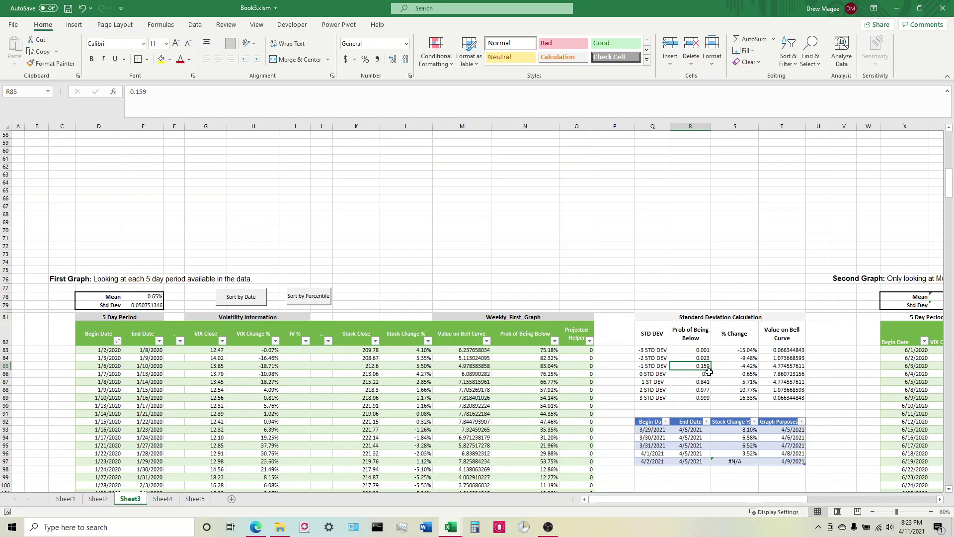
click(702, 357)
click(702, 350)
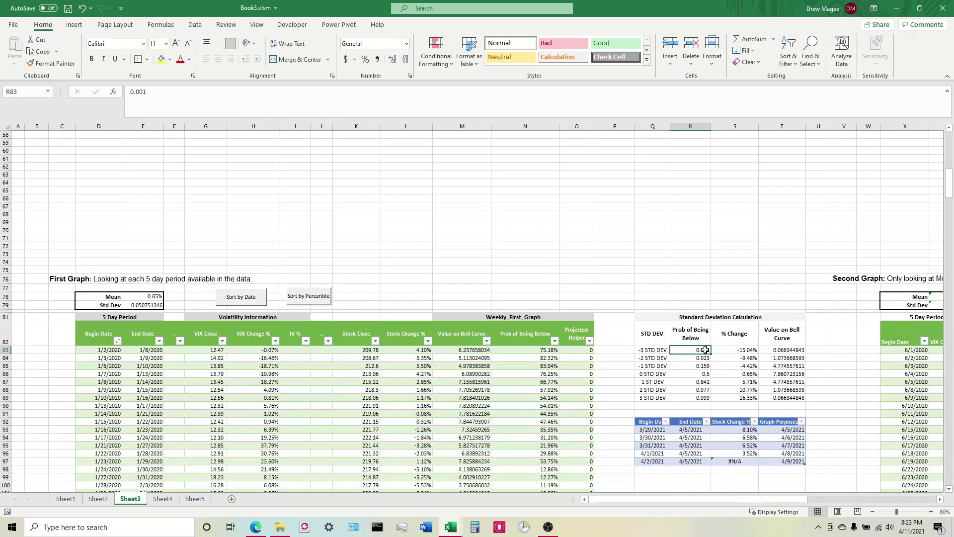
click(723, 351)
double_click(725, 352)
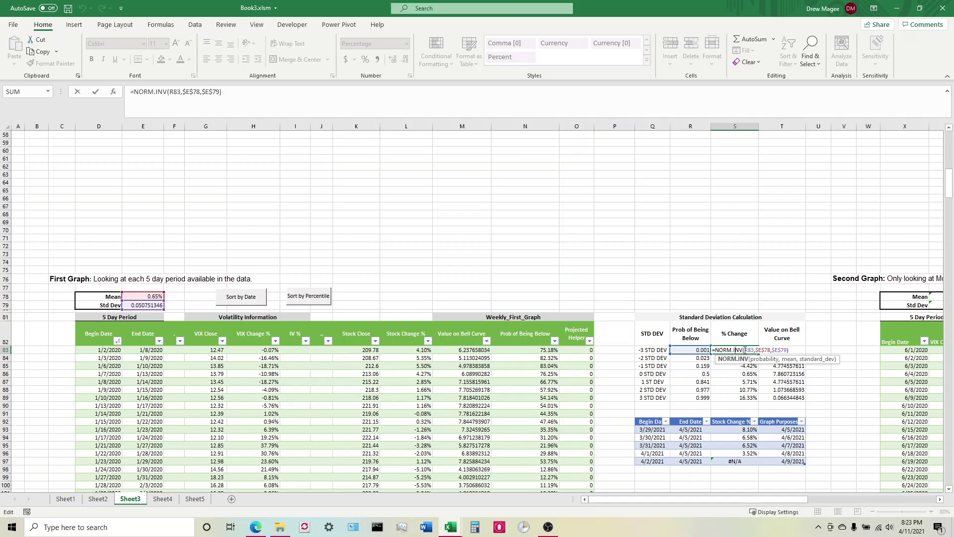
click(749, 350)
click(770, 350)
click(784, 351)
click(729, 350)
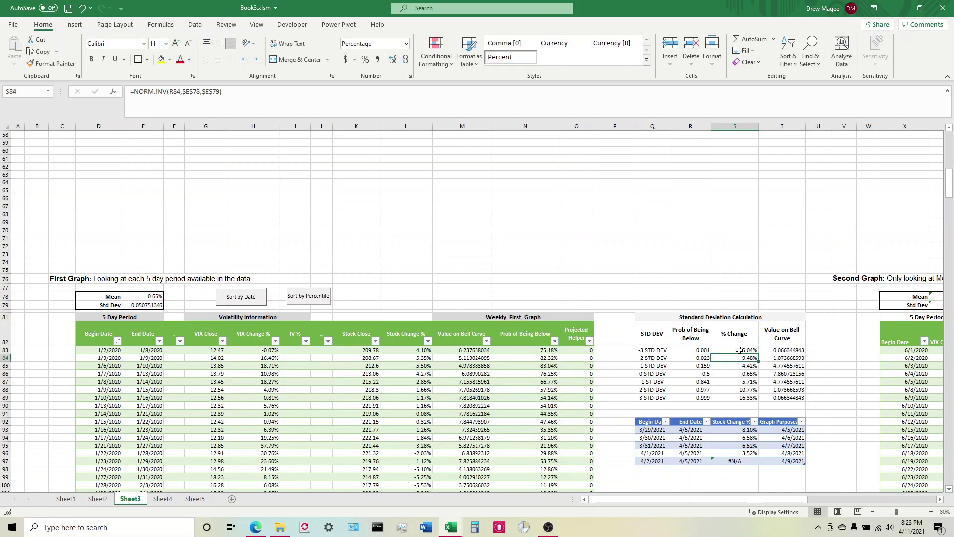
click(741, 350)
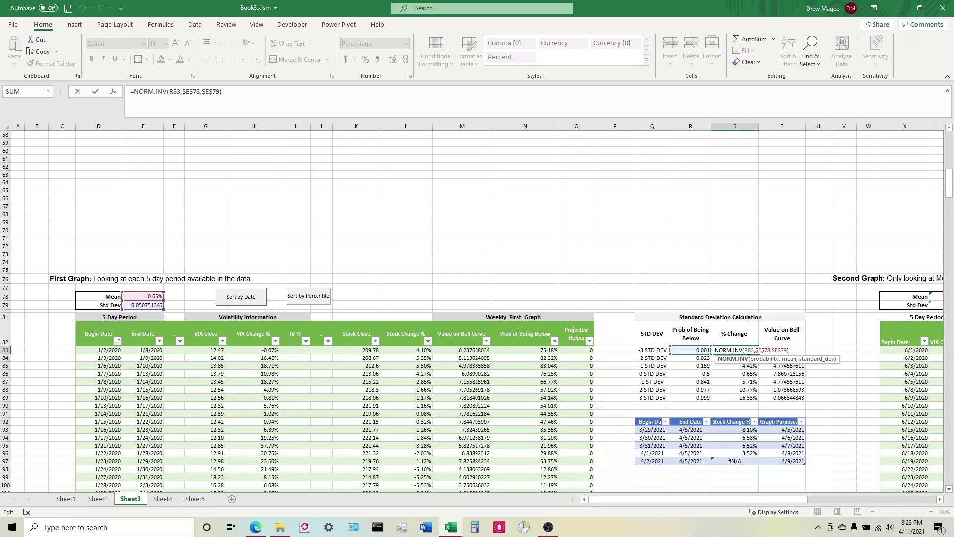
key(Return)
double_click(786, 350)
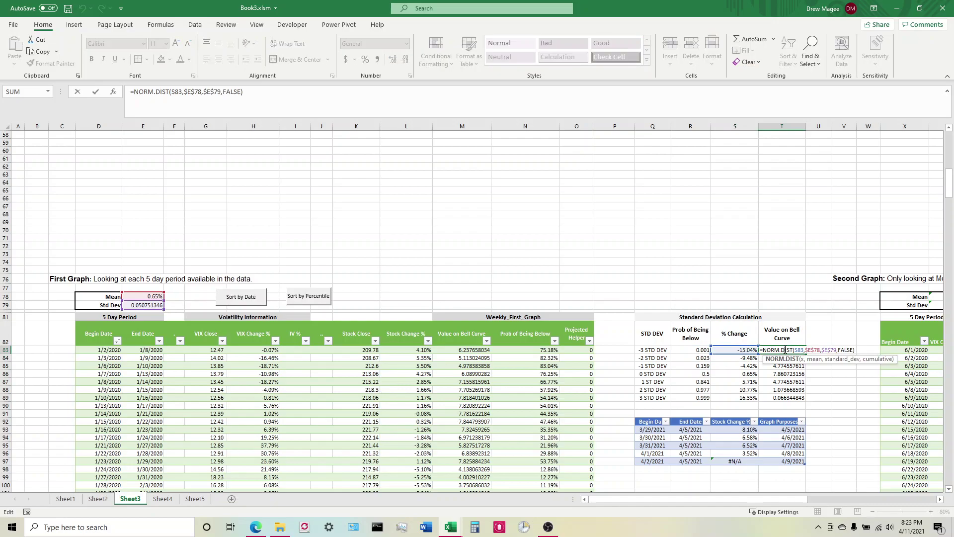
click(811, 350)
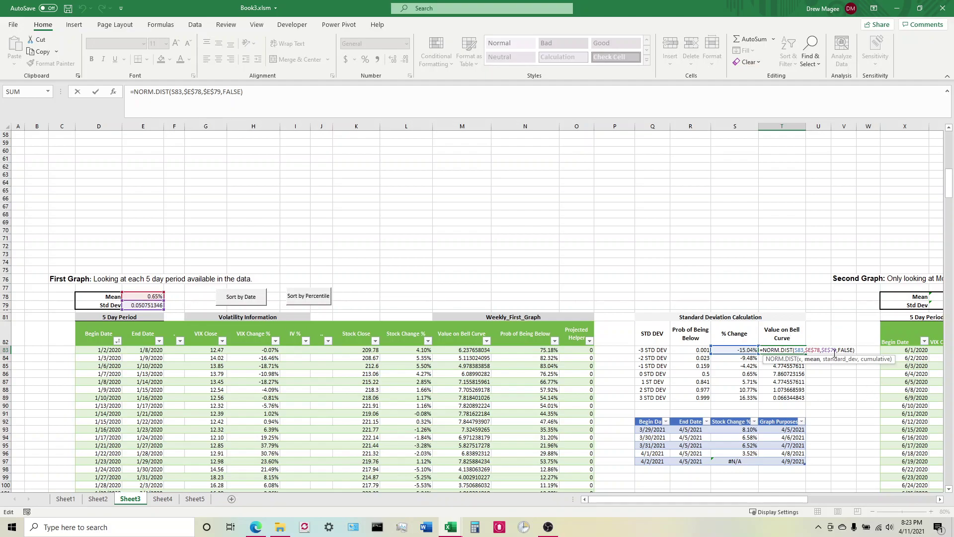
key(Return)
click(714, 356)
key(Left)
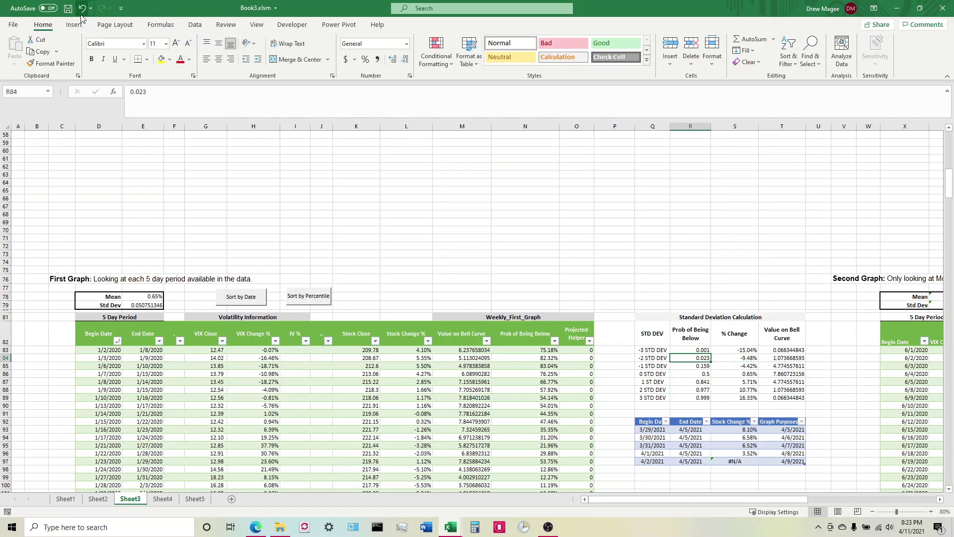
Select the % Change and Value on Bell Curve columns (S83:T89) and insert a Scatter with Smooth Lines and Markers chart.
scroll(520, 240, down, 1)
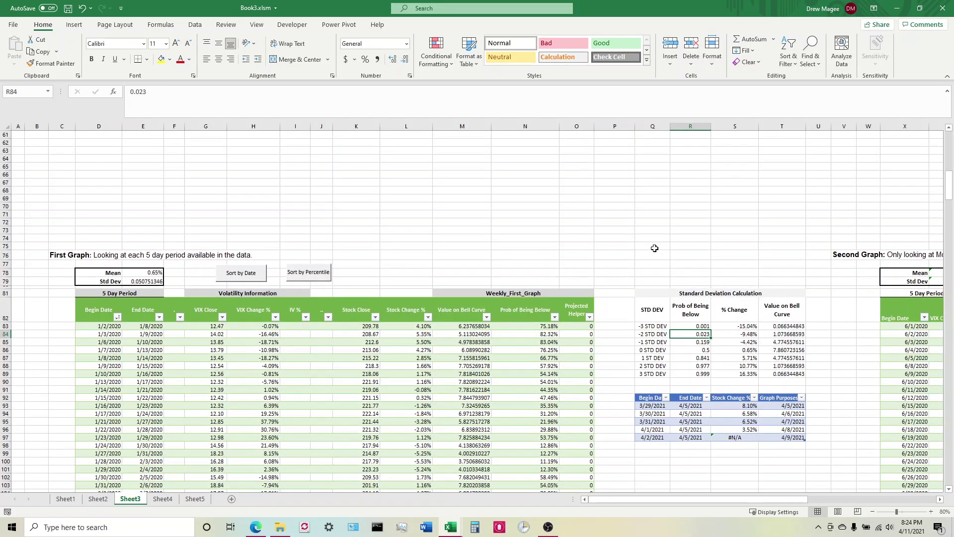
click(738, 327)
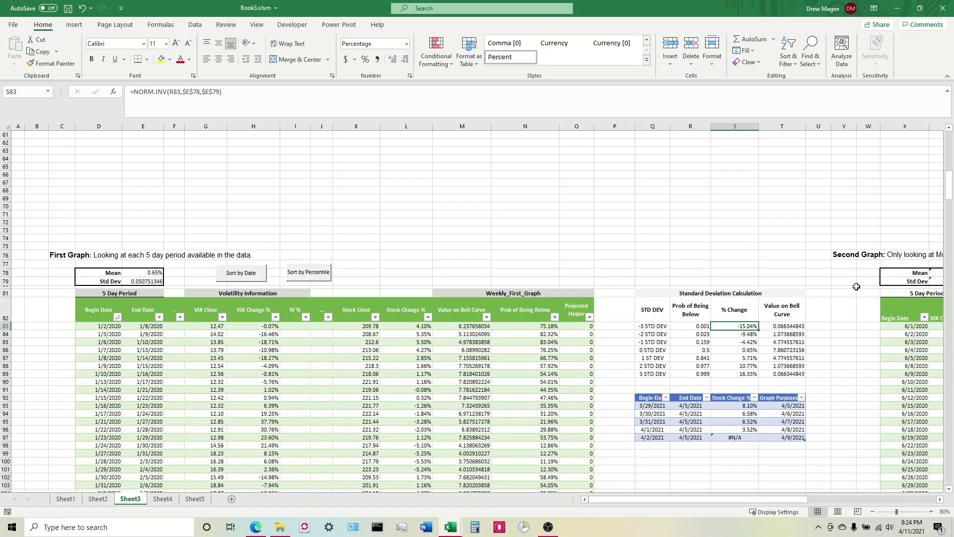
key(ctrl+shift+Down)
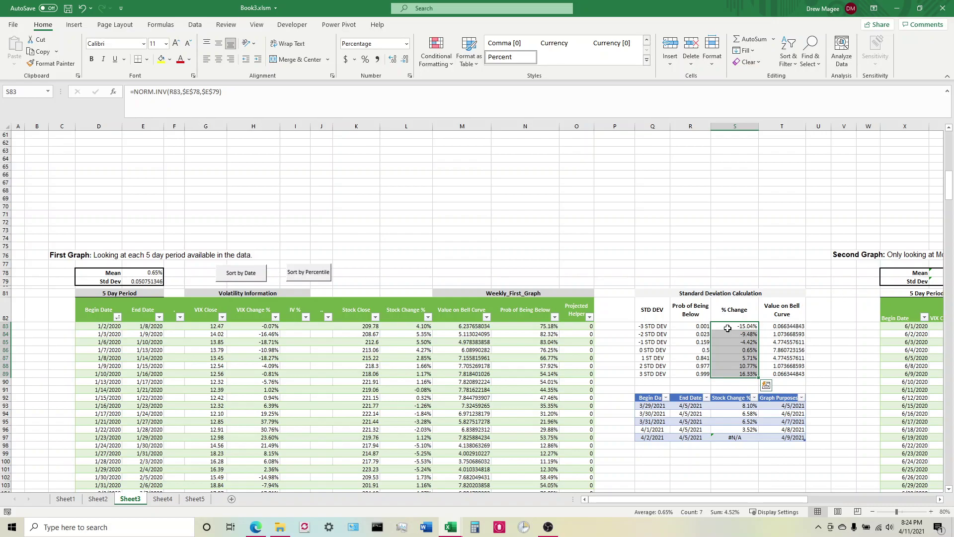
ctrl+click(795, 328)
key(ctrl+shift+Down)
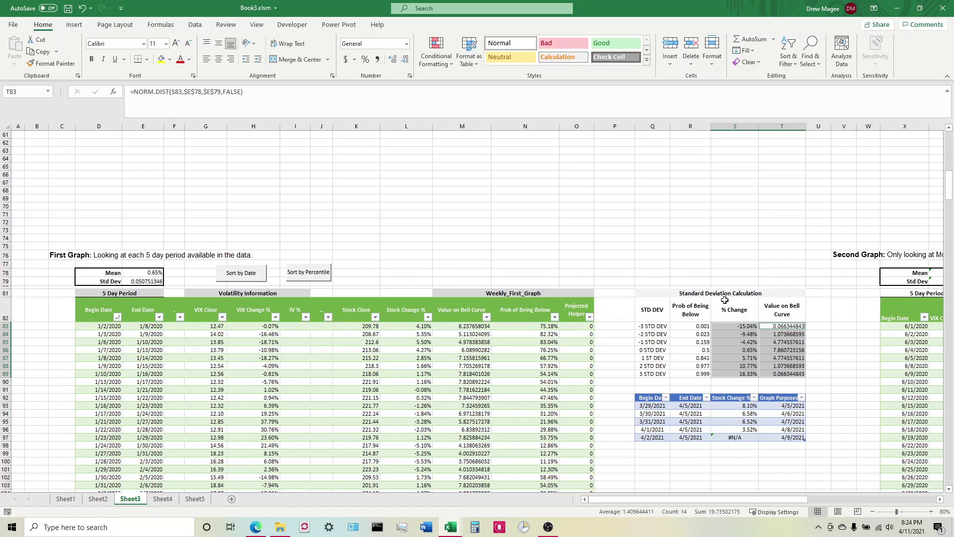
click(74, 25)
click(463, 61)
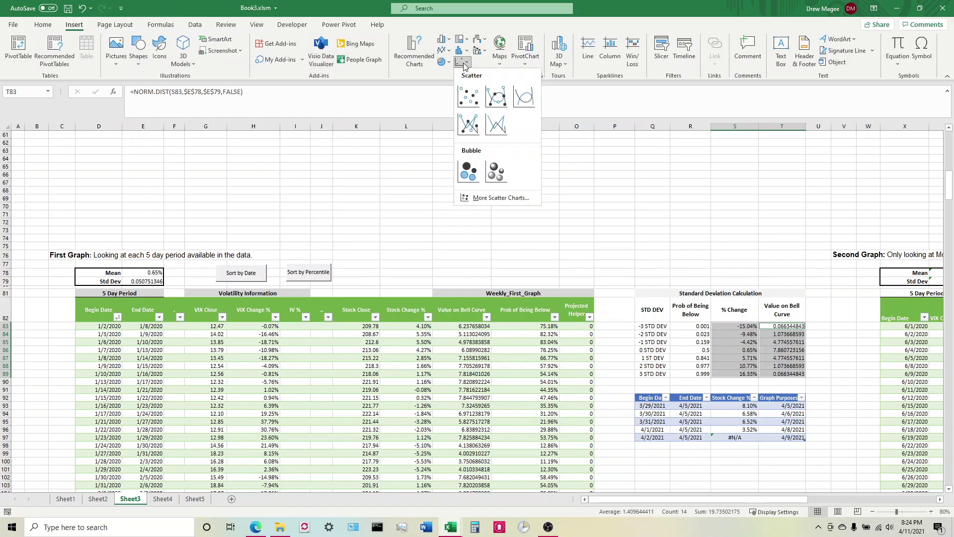
click(505, 102)
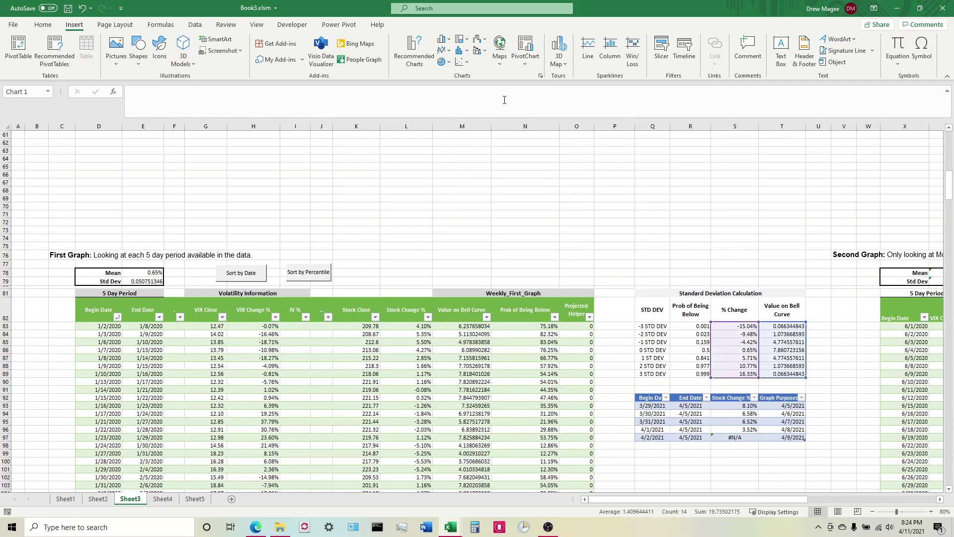
Move and enlarge the chart over columns H–O and set the vertical axis labels to None.
drag(511, 260, 513, 150)
drag(574, 258, 727, 308)
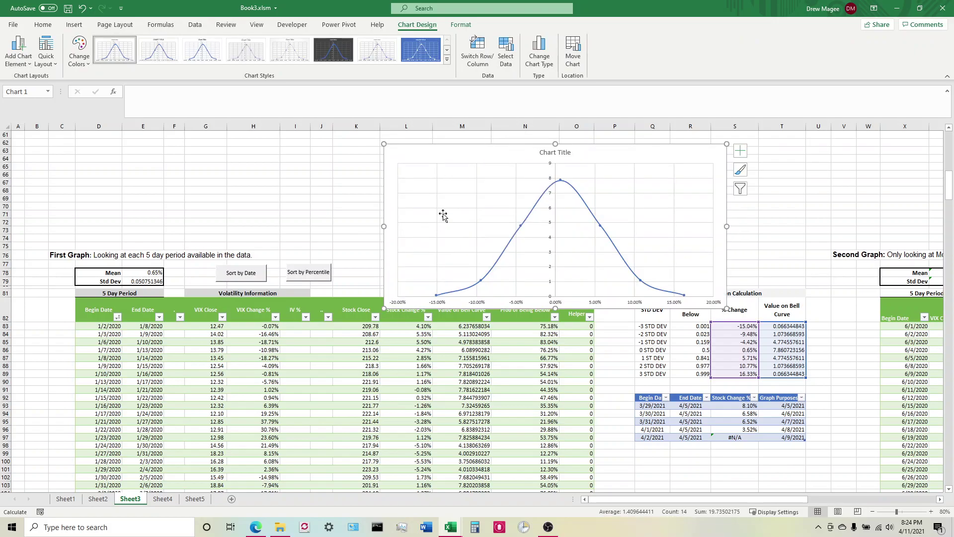
drag(432, 153, 324, 158)
click(444, 233)
right_click(444, 229)
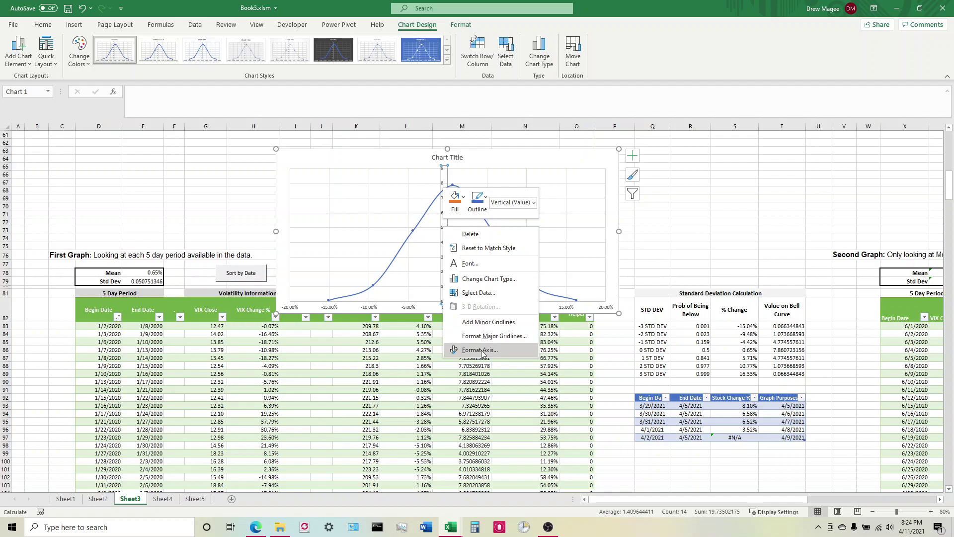
click(511, 343)
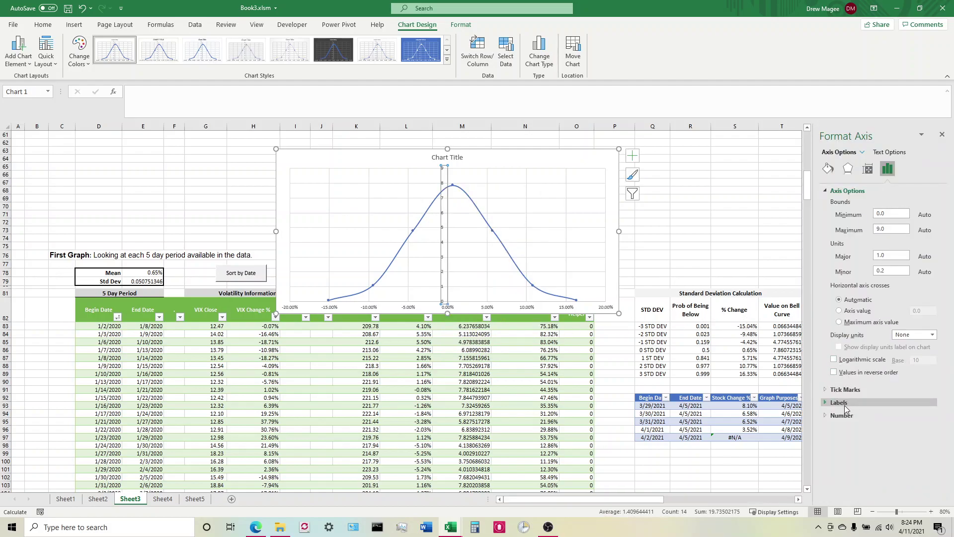
click(834, 405)
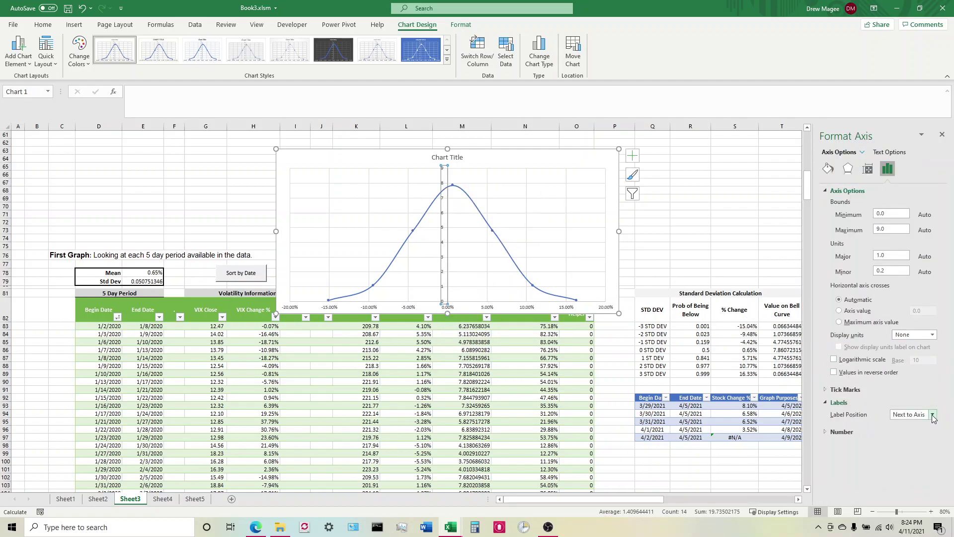
click(933, 415)
click(899, 452)
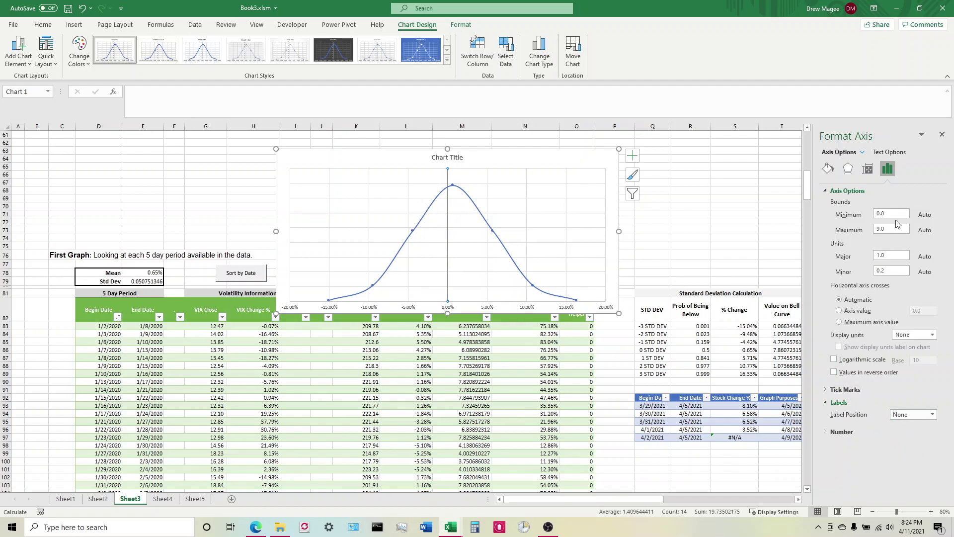
click(942, 134)
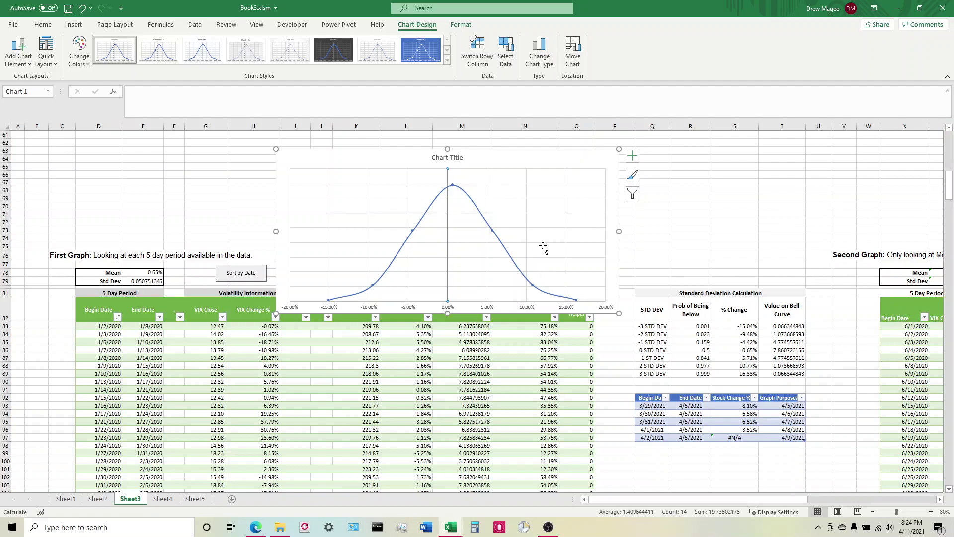
Make the bell-curve series line solid at 100% transparency so only markers show.
click(503, 243)
right_click(503, 244)
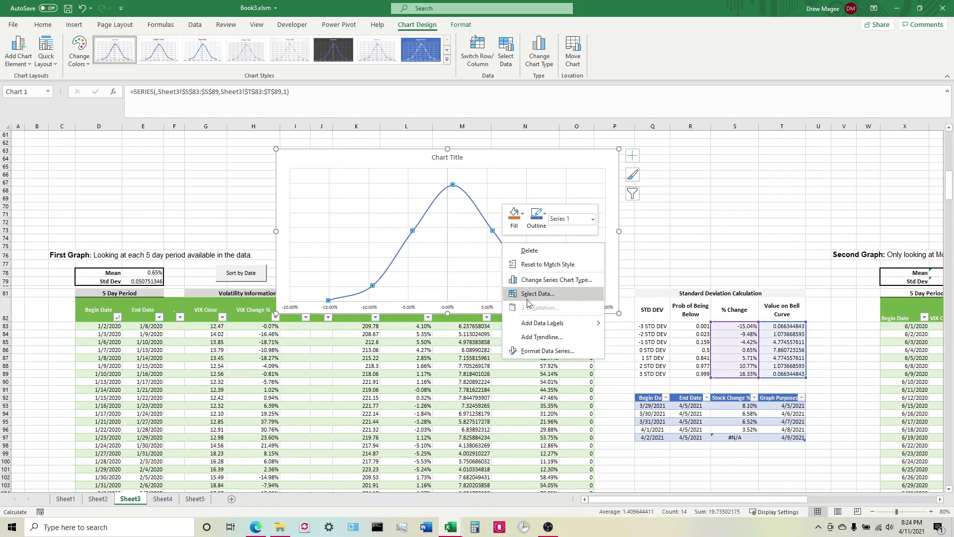
click(541, 351)
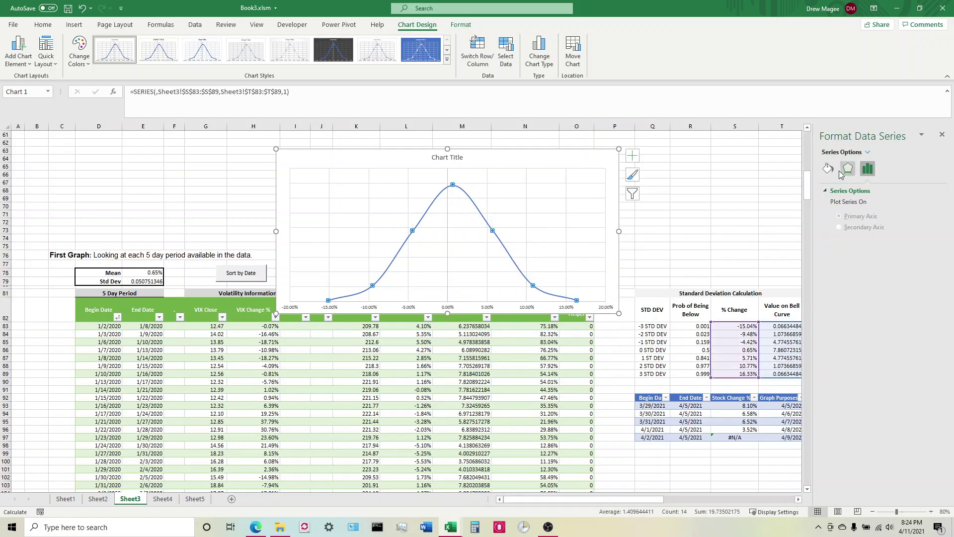
click(828, 169)
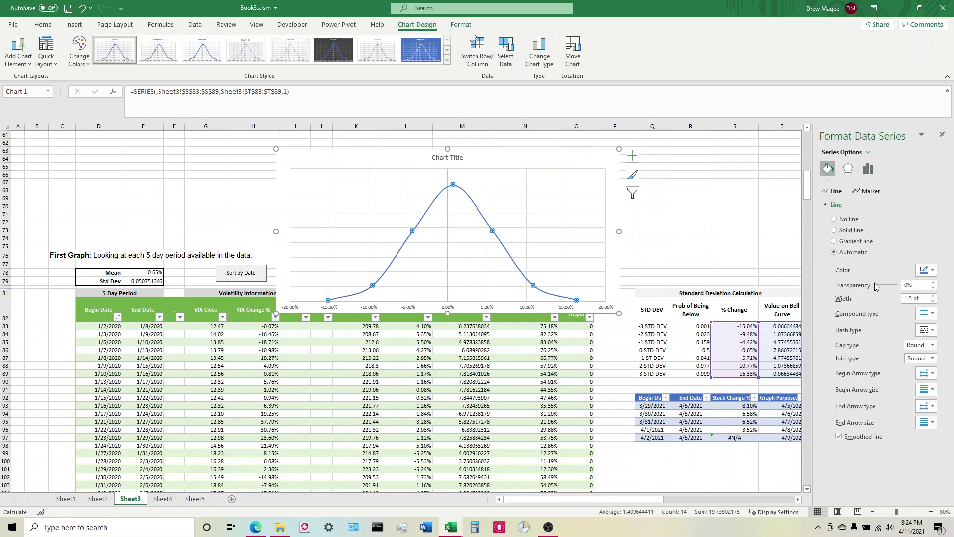
drag(876, 285, 901, 285)
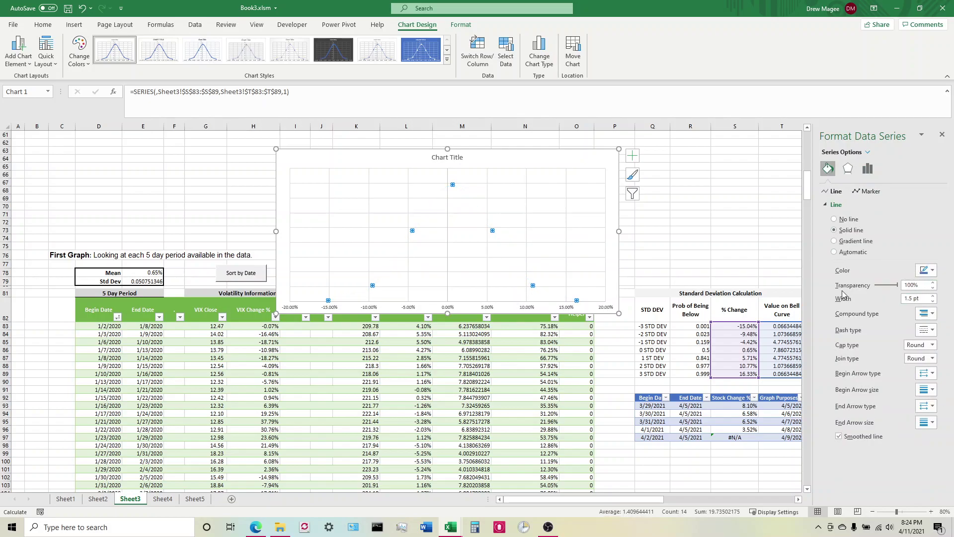
click(696, 255)
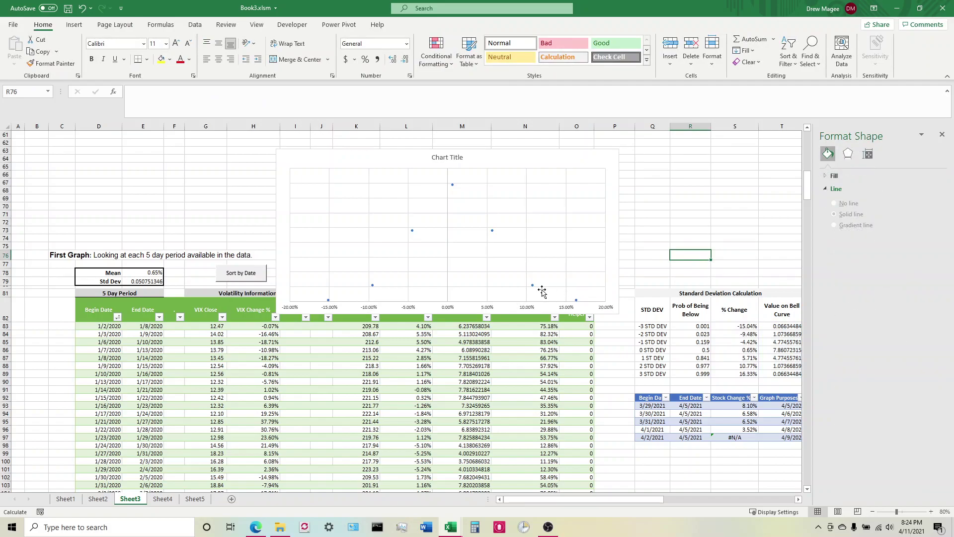
mouse_move(533, 287)
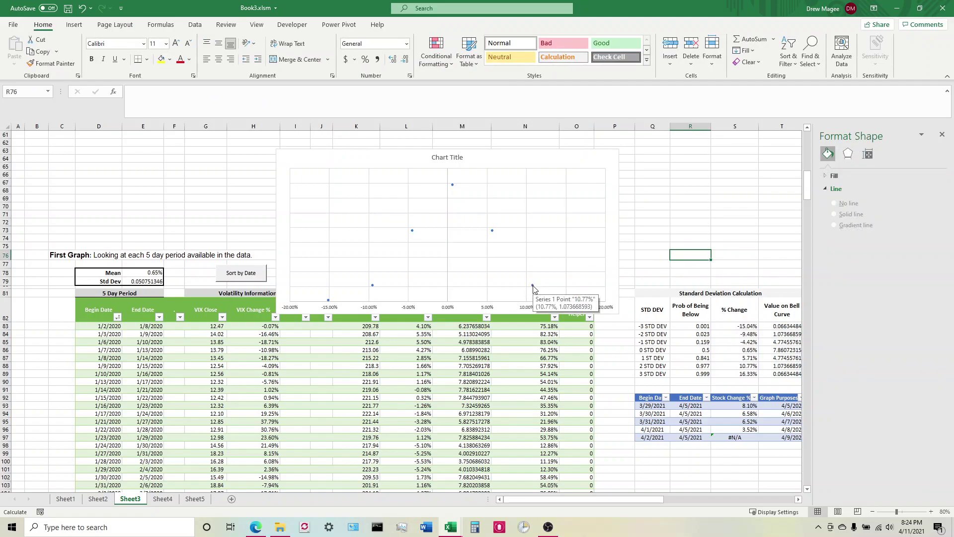
Add data labels to the seven points showing only their % change values.
click(533, 286)
right_click(534, 287)
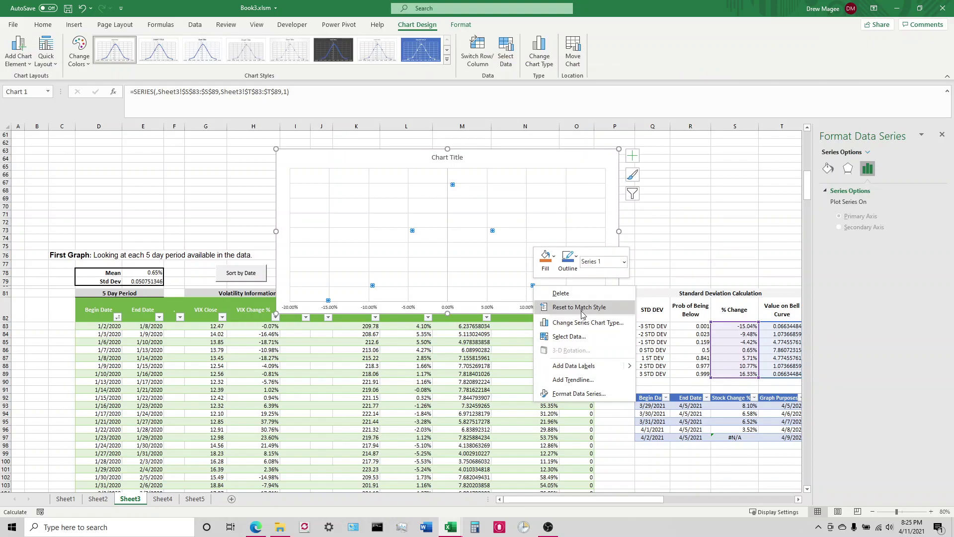
click(581, 372)
click(549, 287)
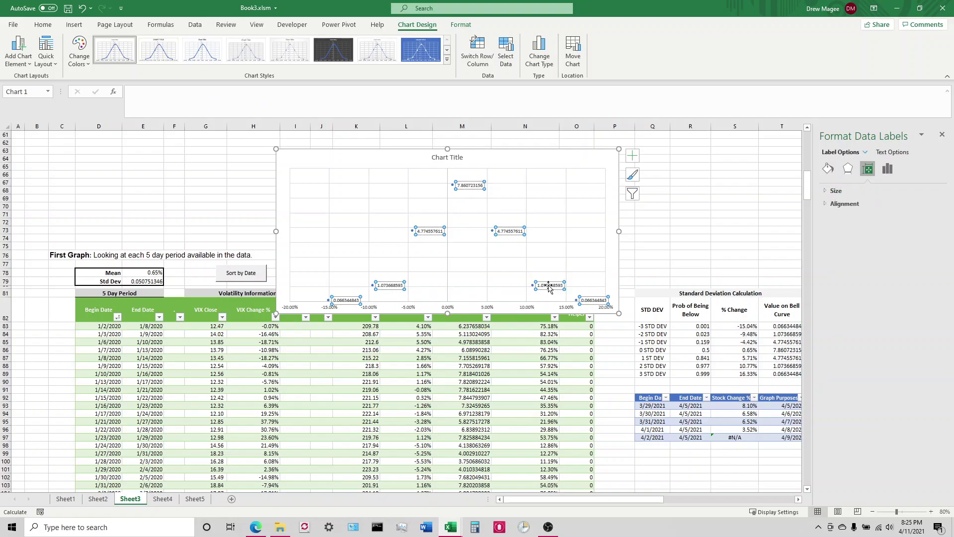
right_click(549, 287)
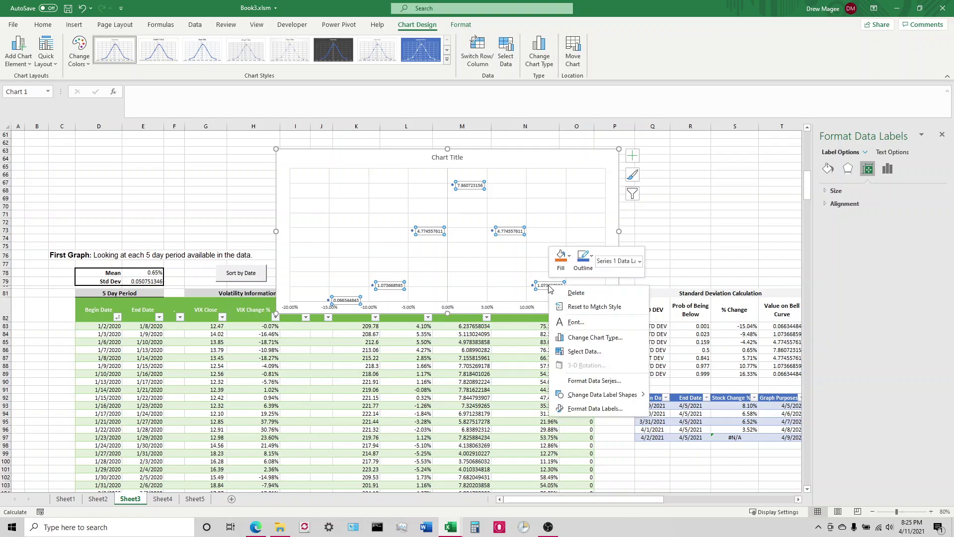
click(579, 405)
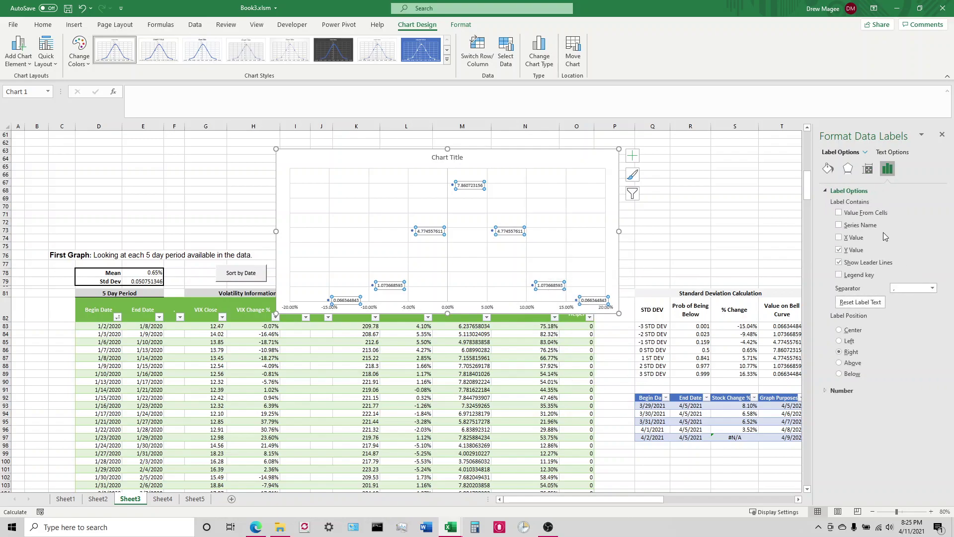
click(839, 250)
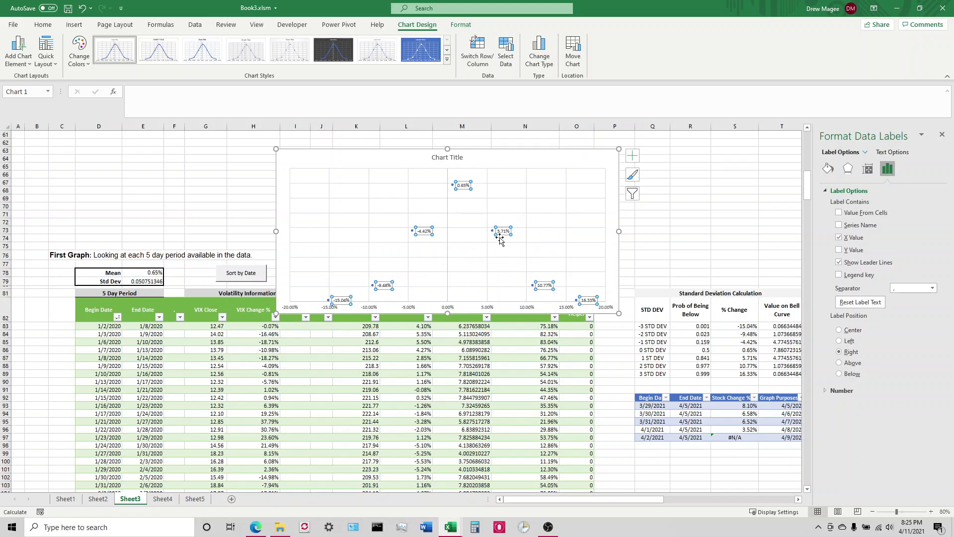
click(676, 240)
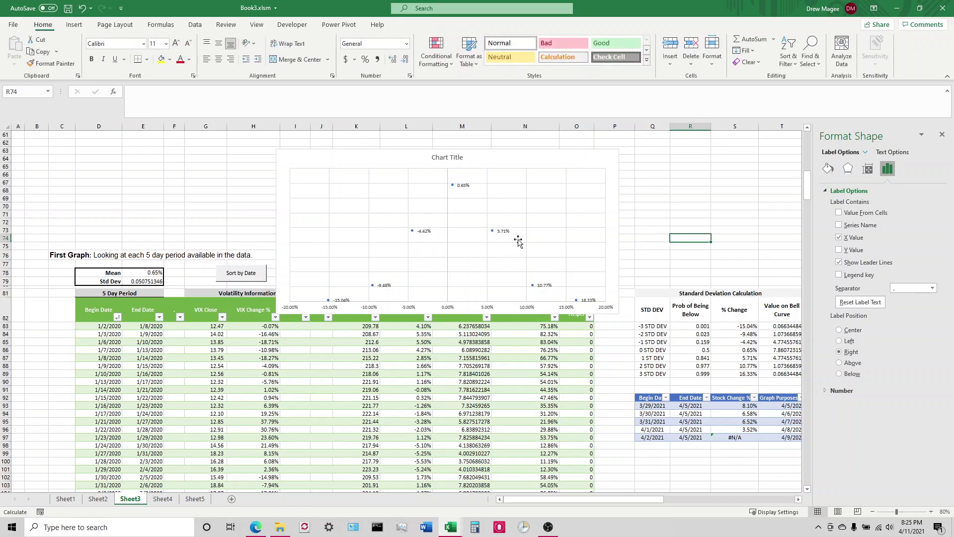
click(493, 231)
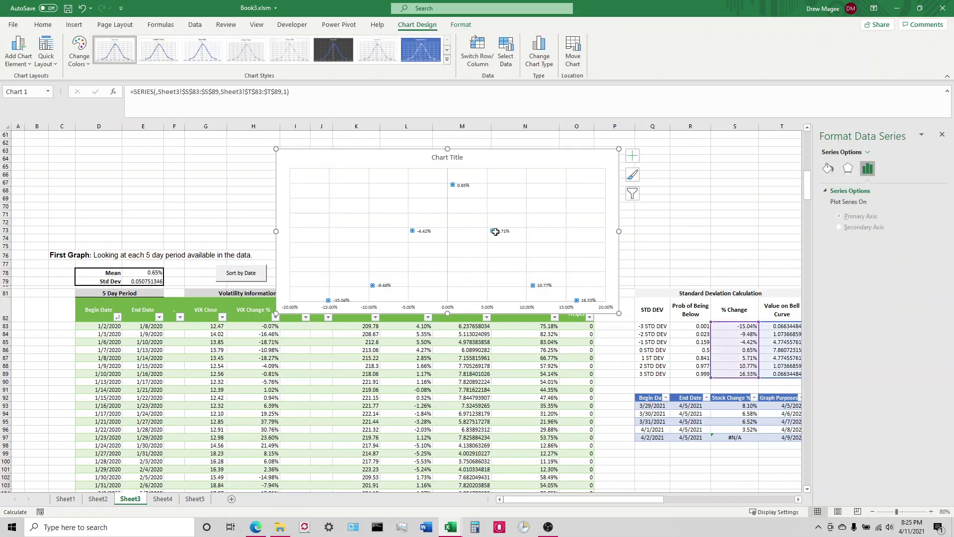
mouse_move(492, 232)
View the reference standard-deviation bell curve in Edge, then return to Book3.xlsm.
click(256, 527)
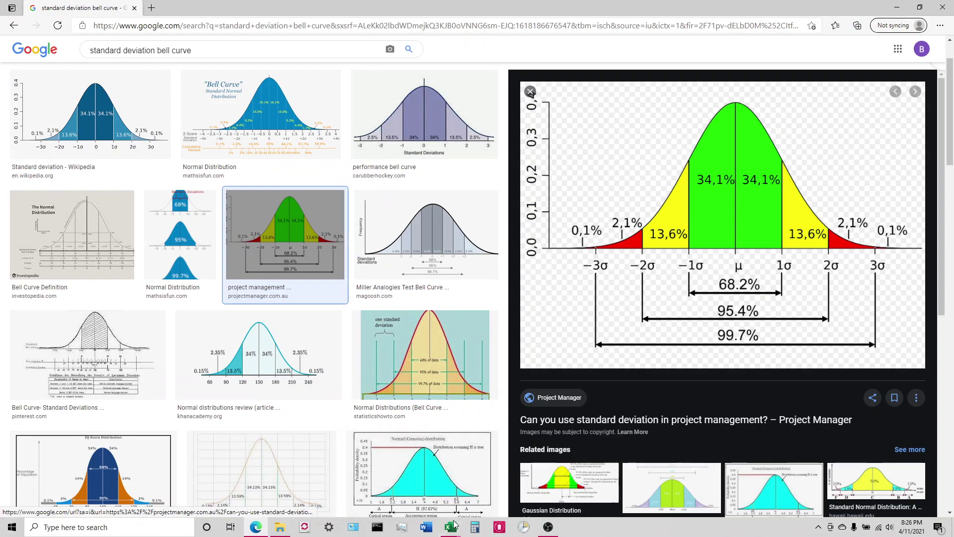
mouse_move(451, 526)
click(505, 476)
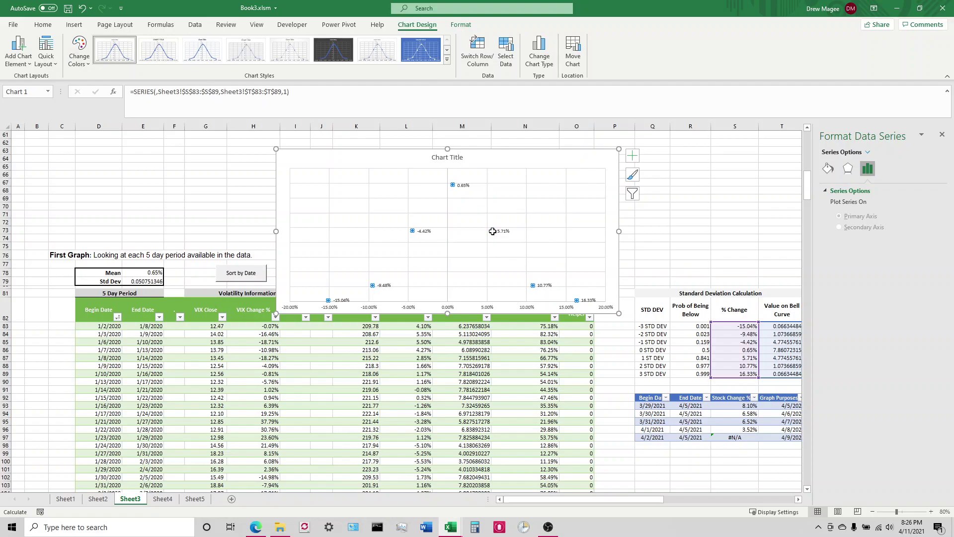
Add percentage error bars to the points and set the horizontal bars to 0%.
click(20, 56)
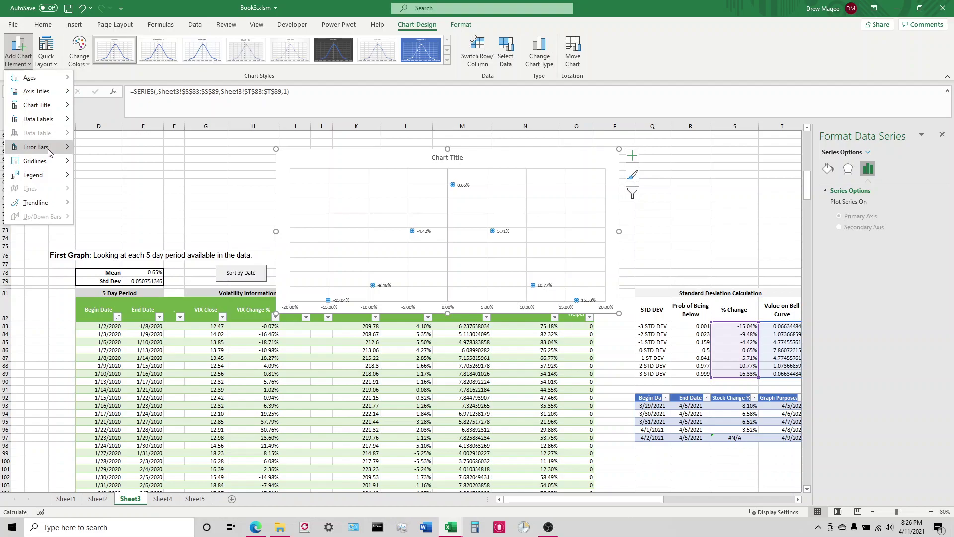
mouse_move(50, 149)
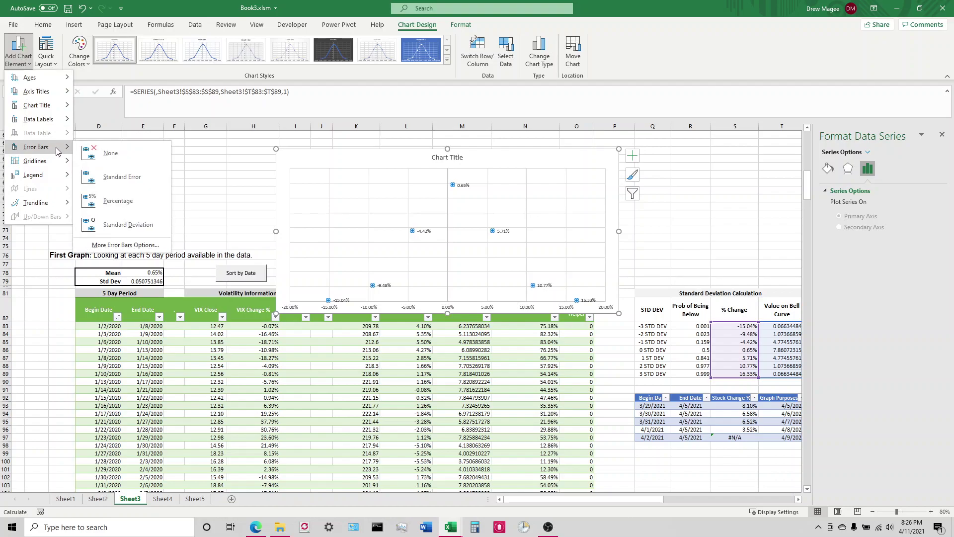
click(125, 197)
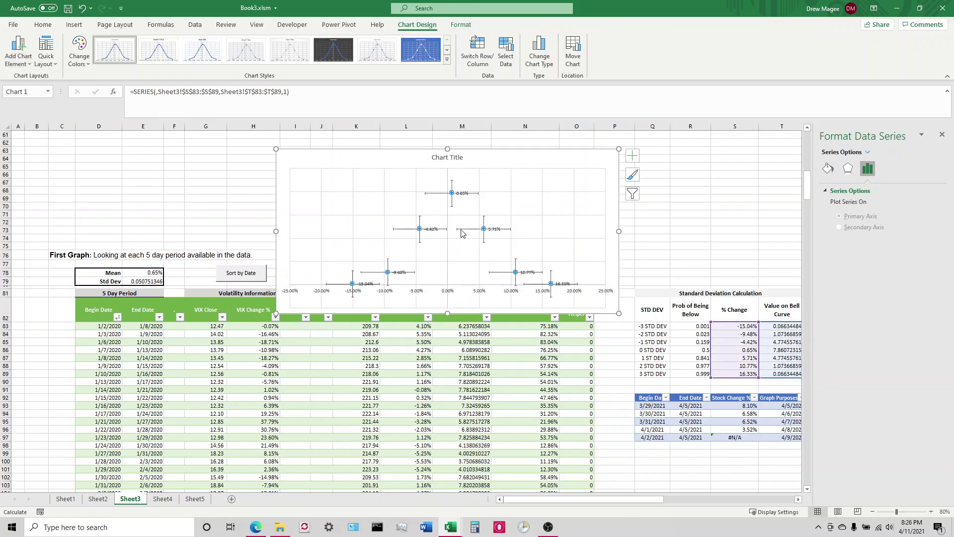
click(470, 229)
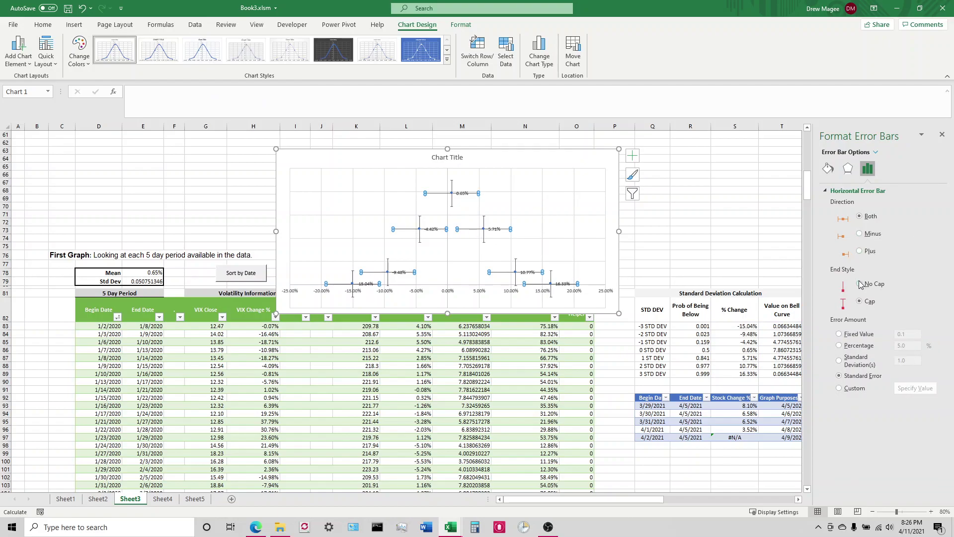
click(839, 346)
click(900, 346)
text(0)
click(744, 219)
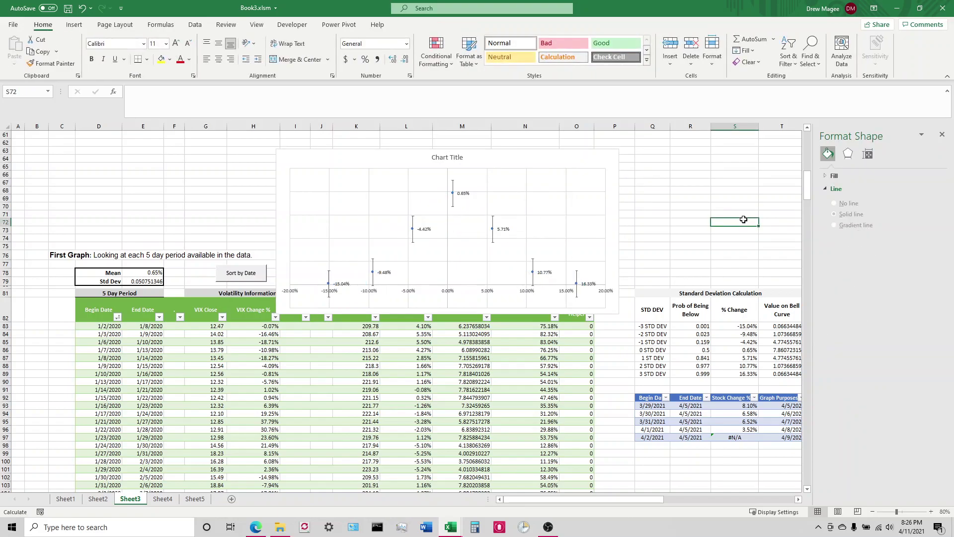
Set the vertical error bars to Minus direction at 100% so they reach the axis.
click(534, 273)
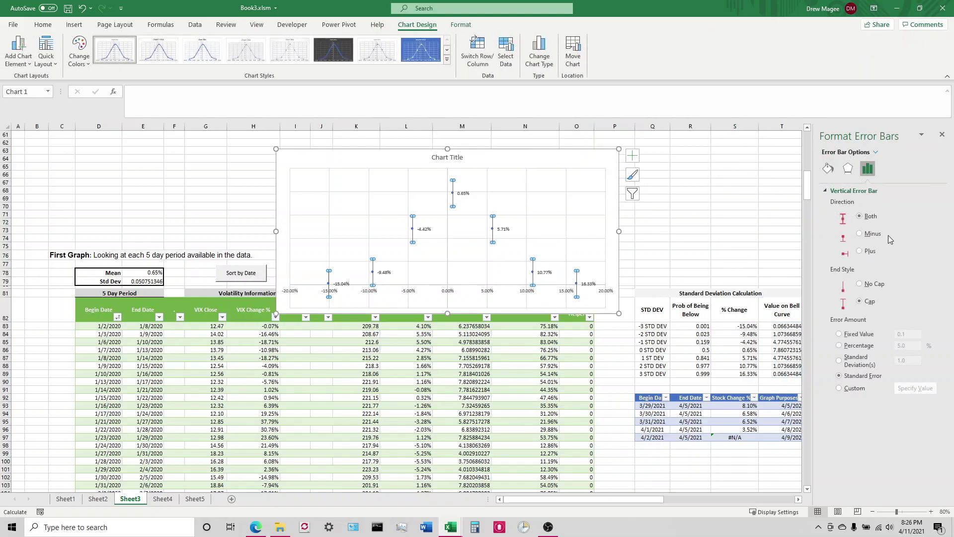
click(860, 234)
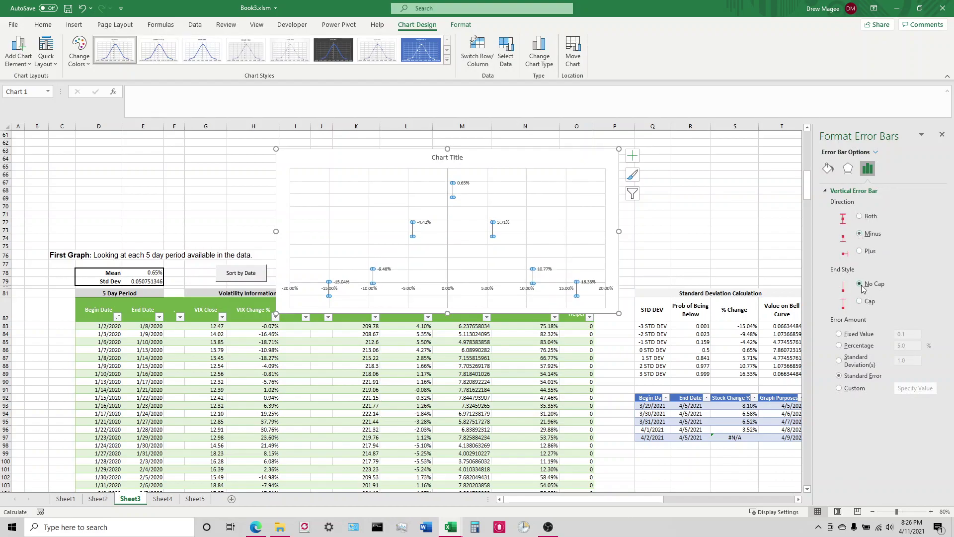
click(845, 347)
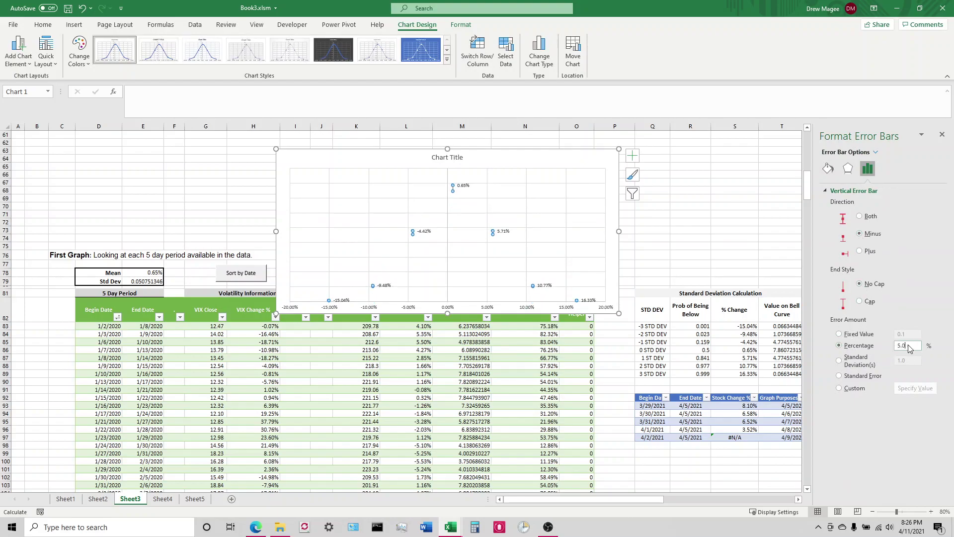
drag(910, 347, 854, 344)
key(Return)
click(762, 230)
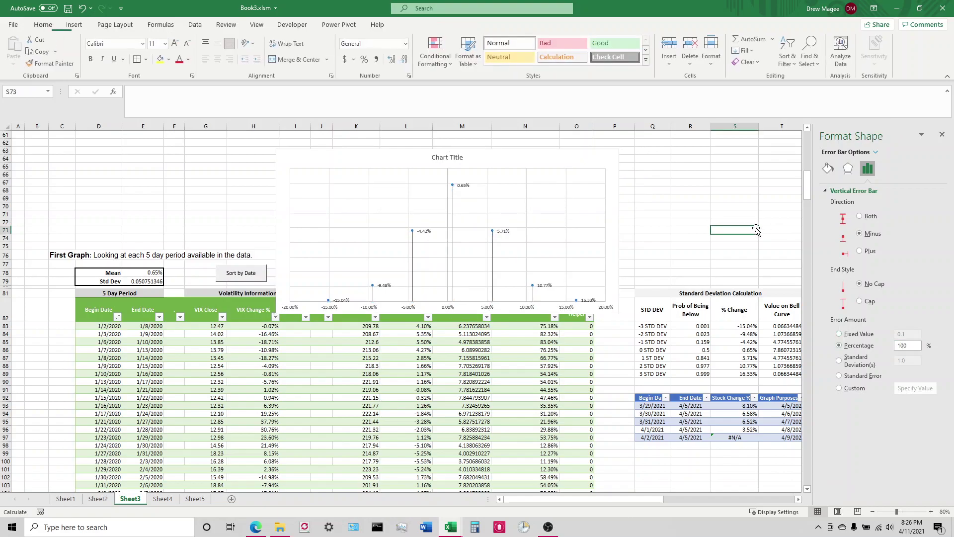
Make the drop lines solid 1.5 pt and move the chart up-right over columns K–T.
click(492, 275)
right_click(495, 270)
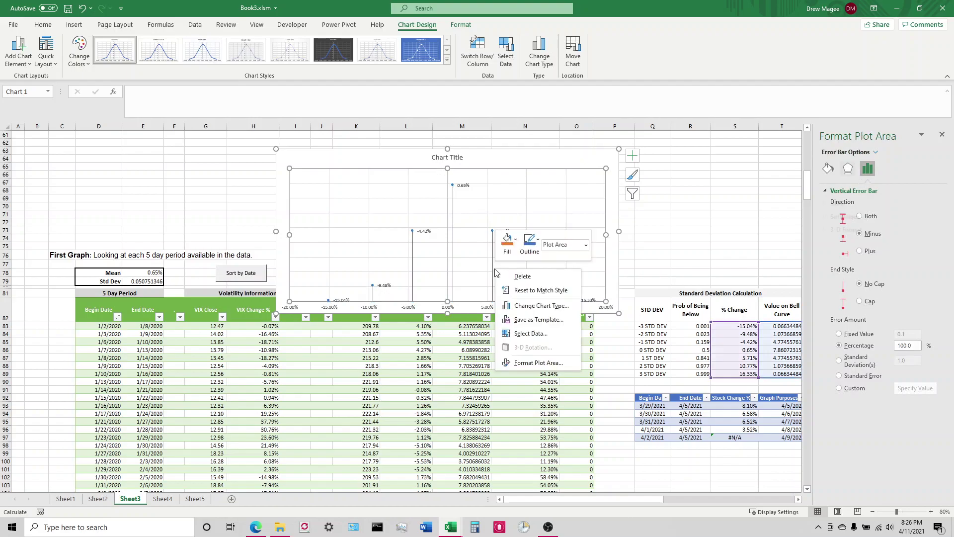
click(538, 363)
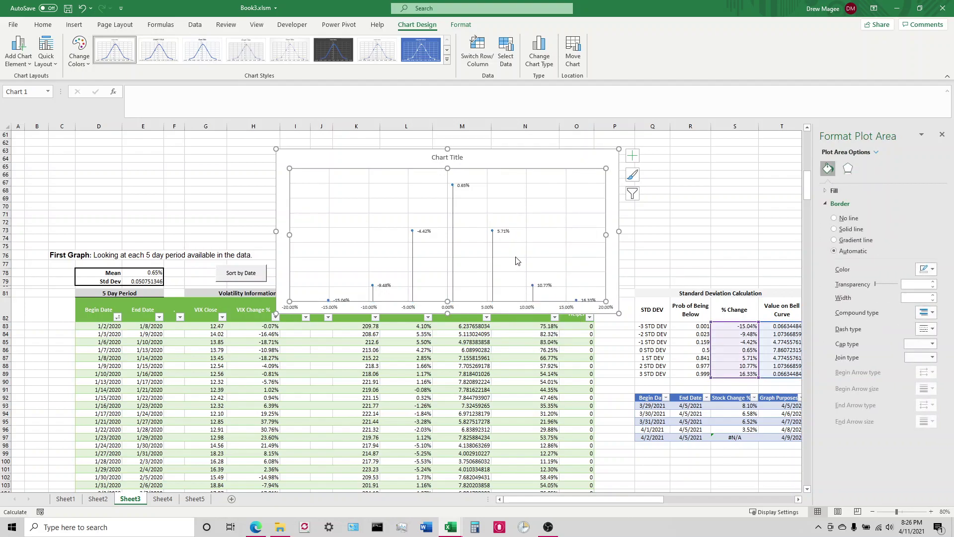
click(492, 267)
right_click(493, 264)
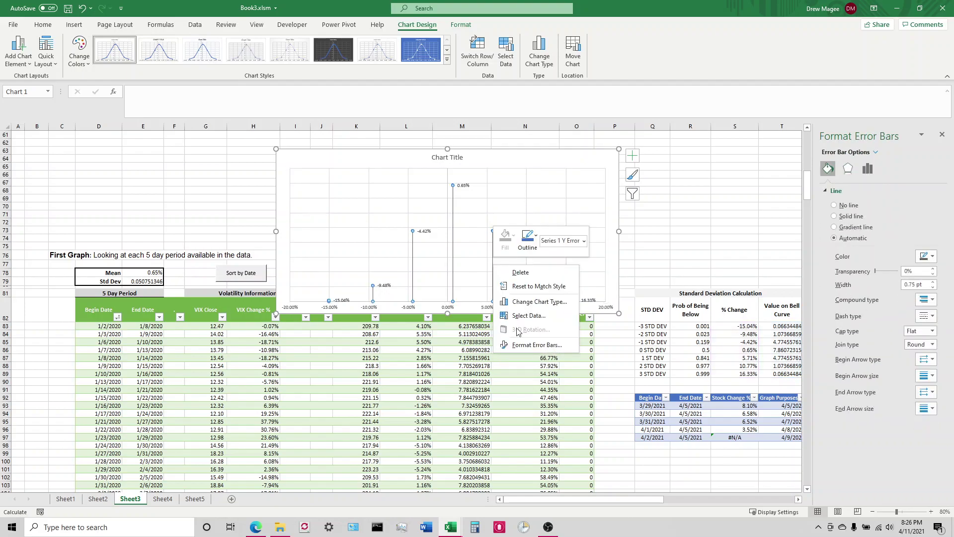
click(531, 345)
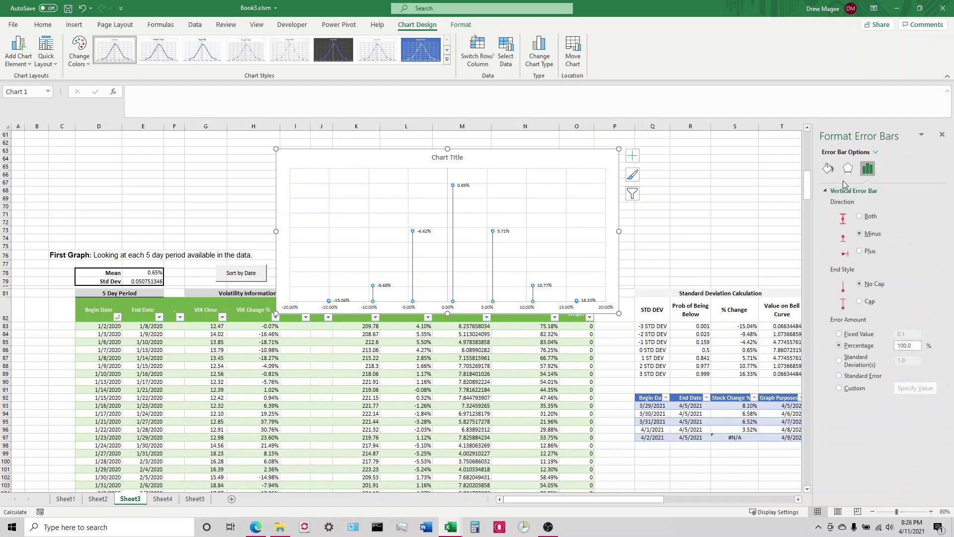
click(828, 169)
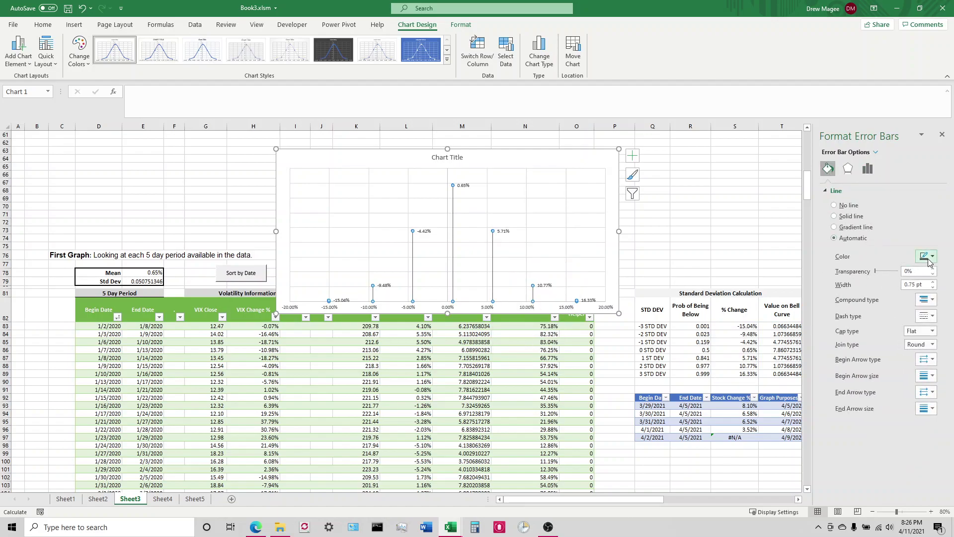
click(934, 283)
click(934, 283)
click(935, 283)
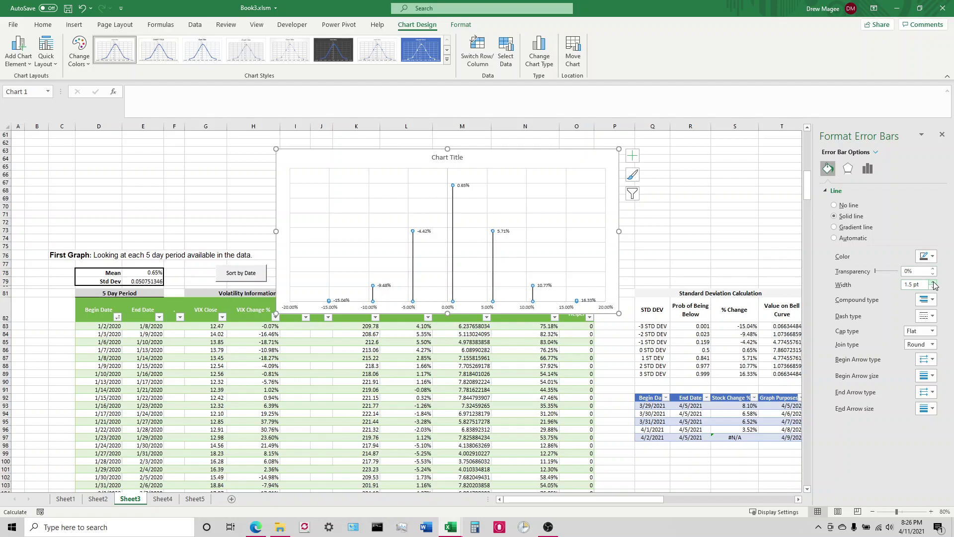
click(689, 222)
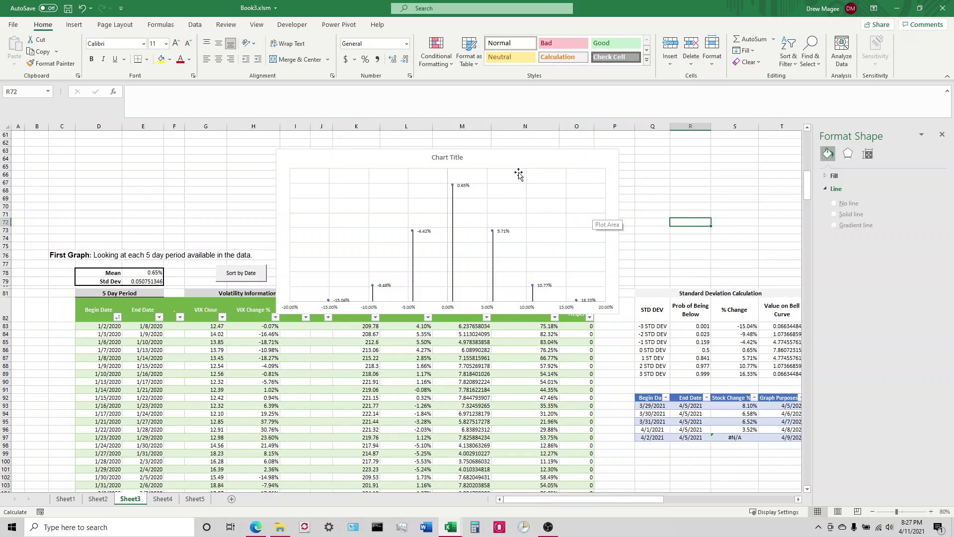
drag(505, 158, 627, 146)
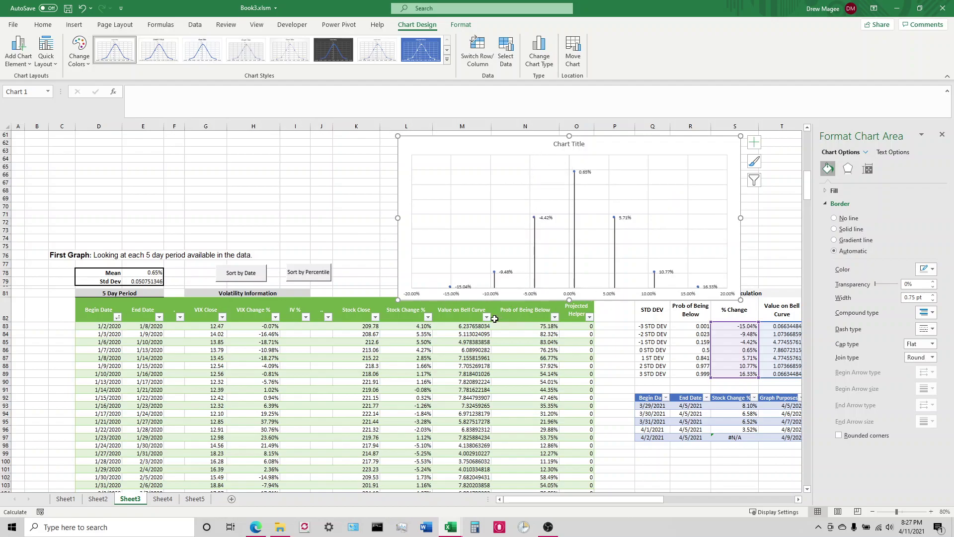
Rename the chart's Series1 to Std Dev in Select Data.
click(504, 49)
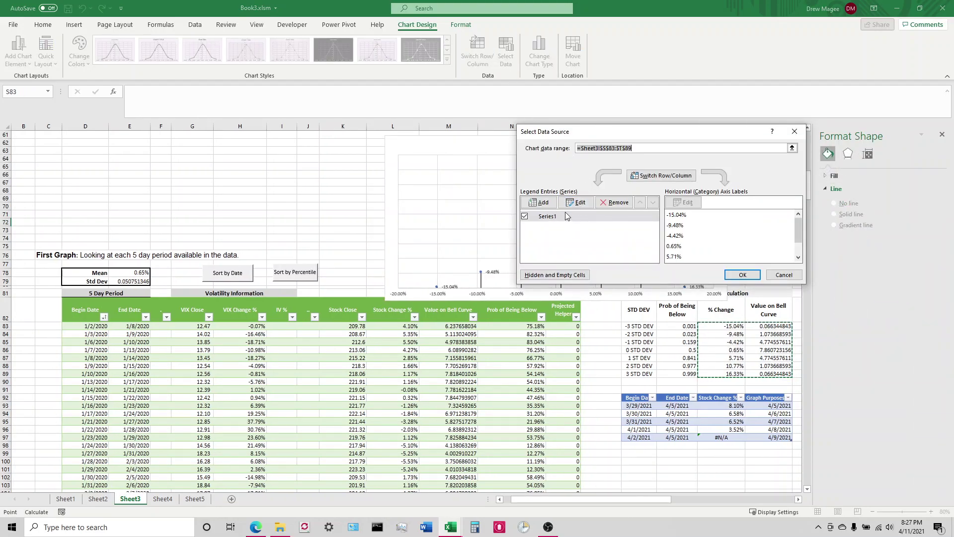
click(577, 202)
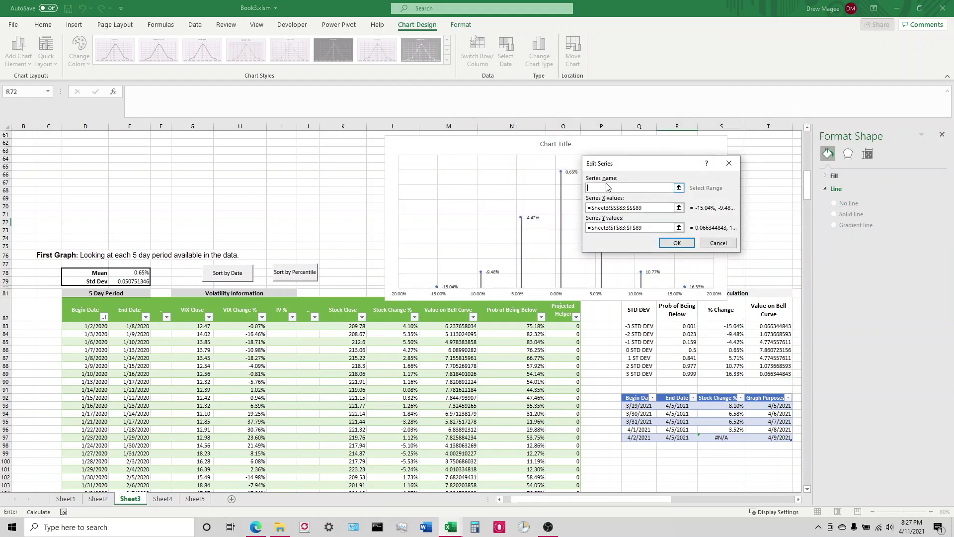
key(Return)
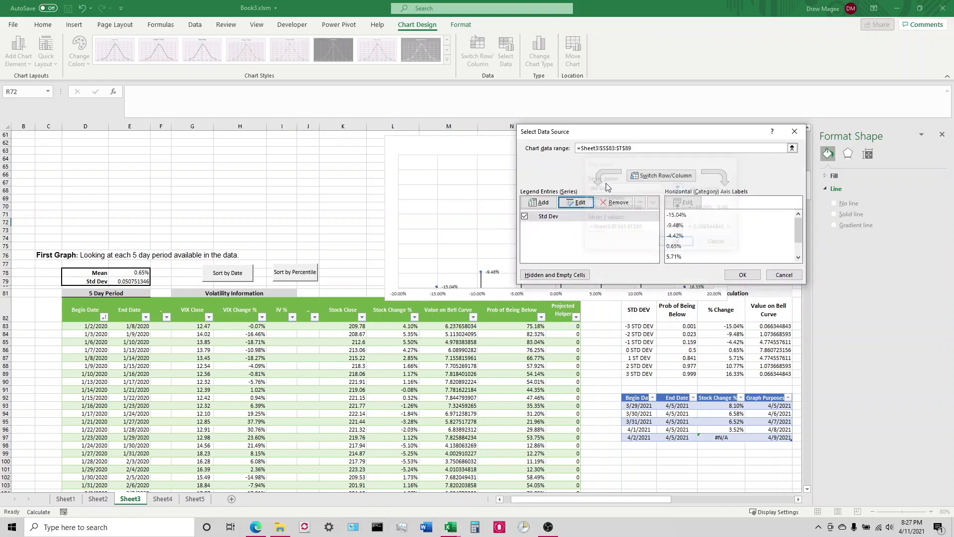
Add a Data series with X values =Sheet3!$L$83:$L$394 and Y values {1}.
click(544, 201)
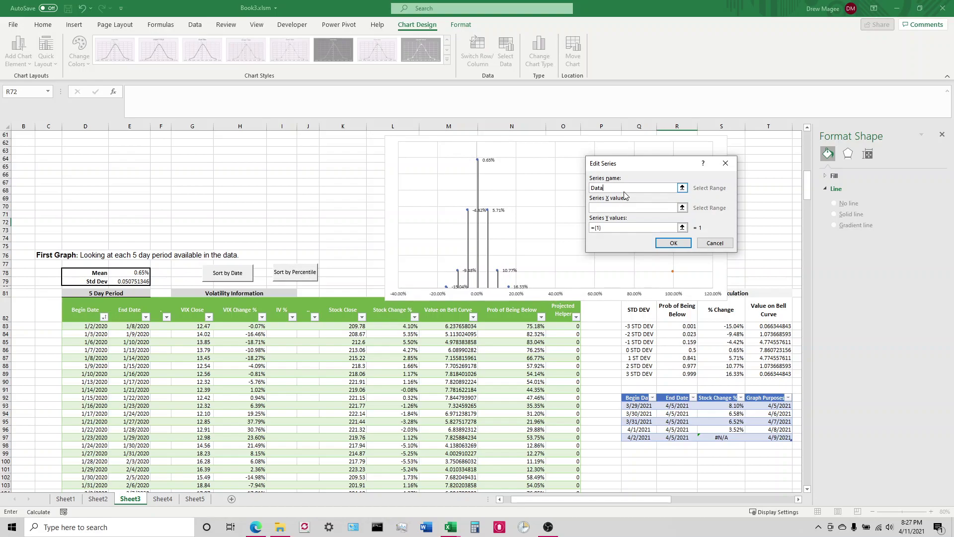
click(682, 207)
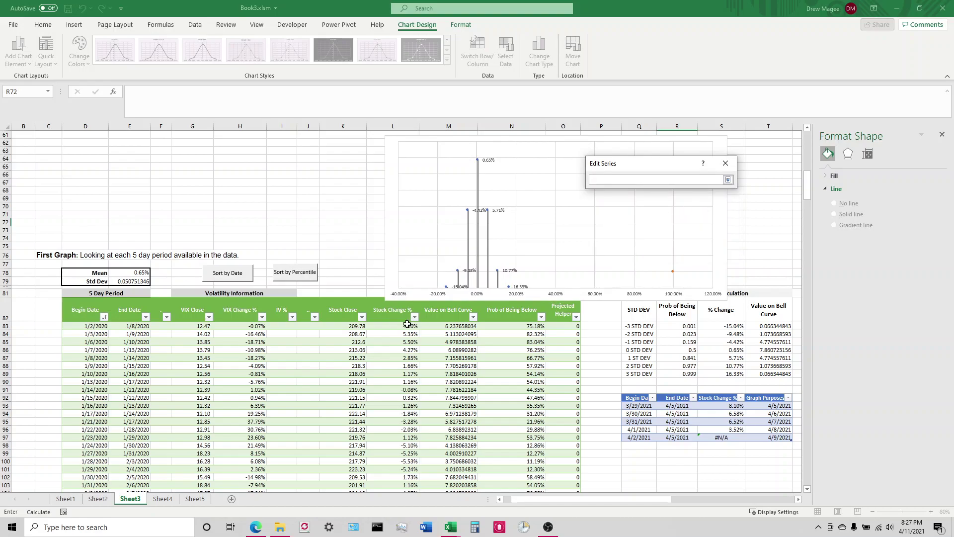
click(392, 327)
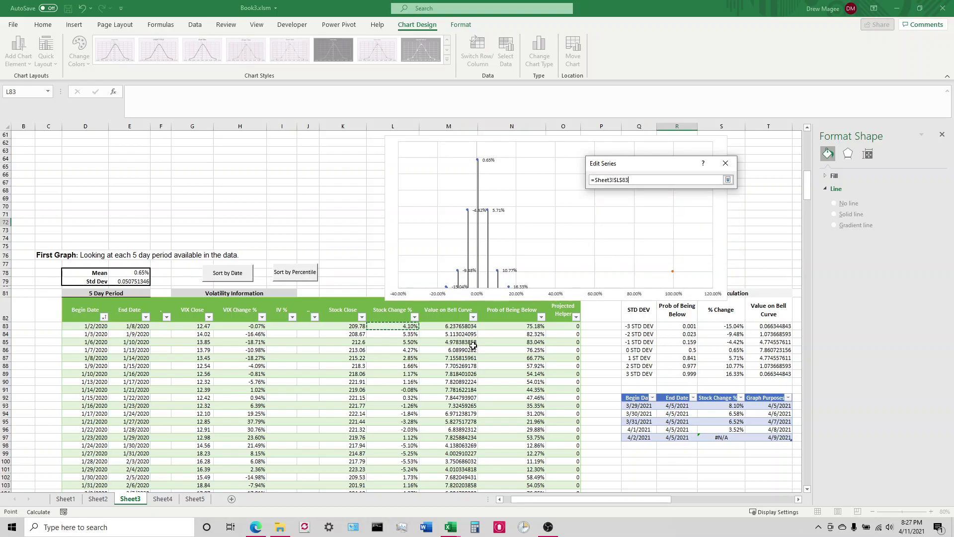
key(ctrl+shift+Down)
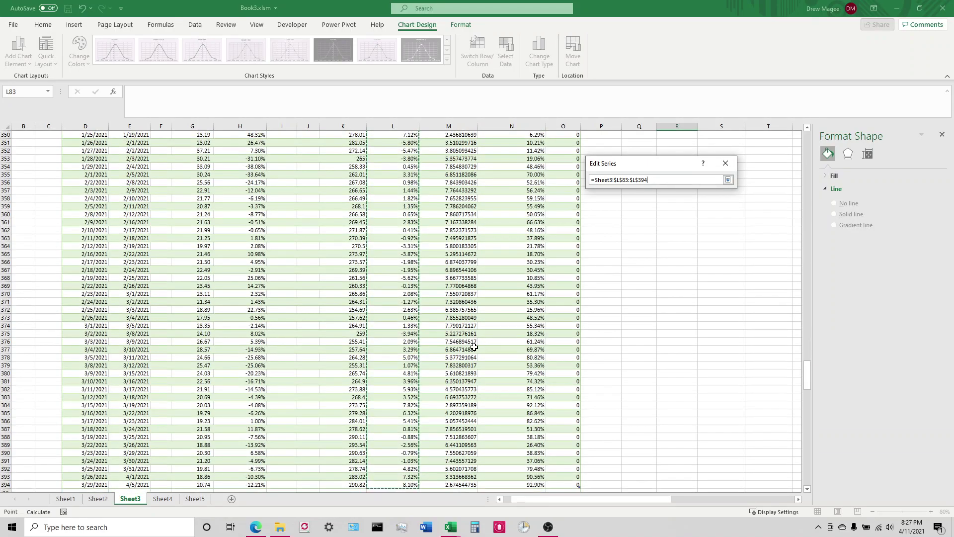
key(Return)
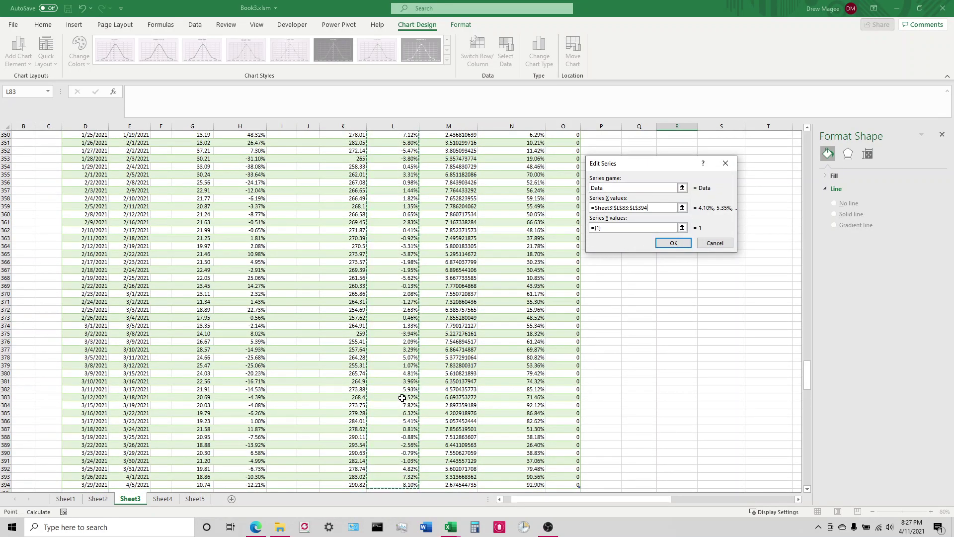
key(Return)
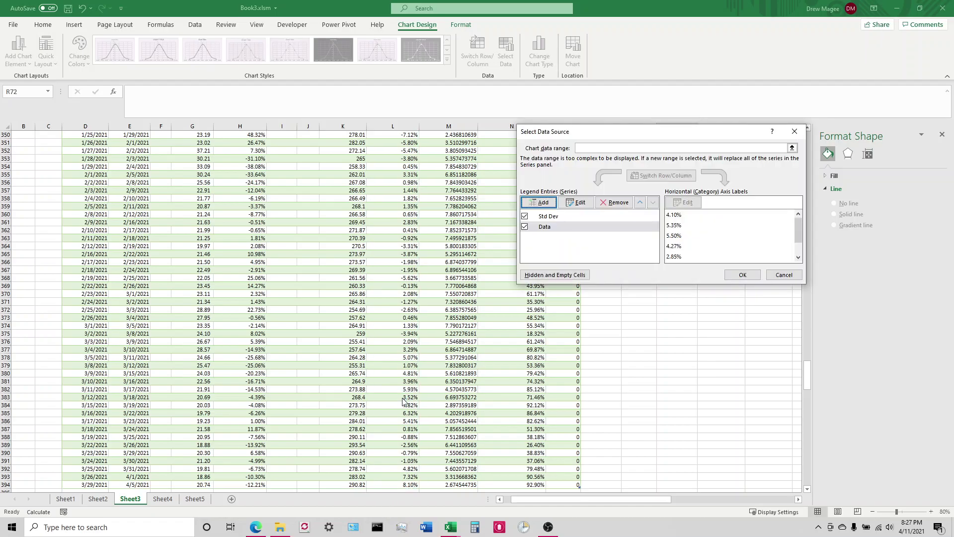
click(742, 275)
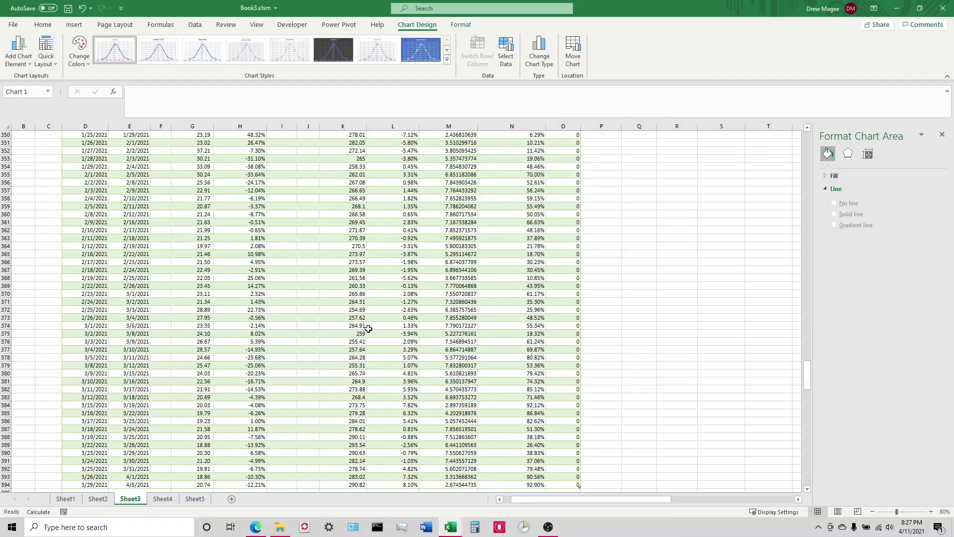
drag(807, 384, 792, 207)
click(441, 390)
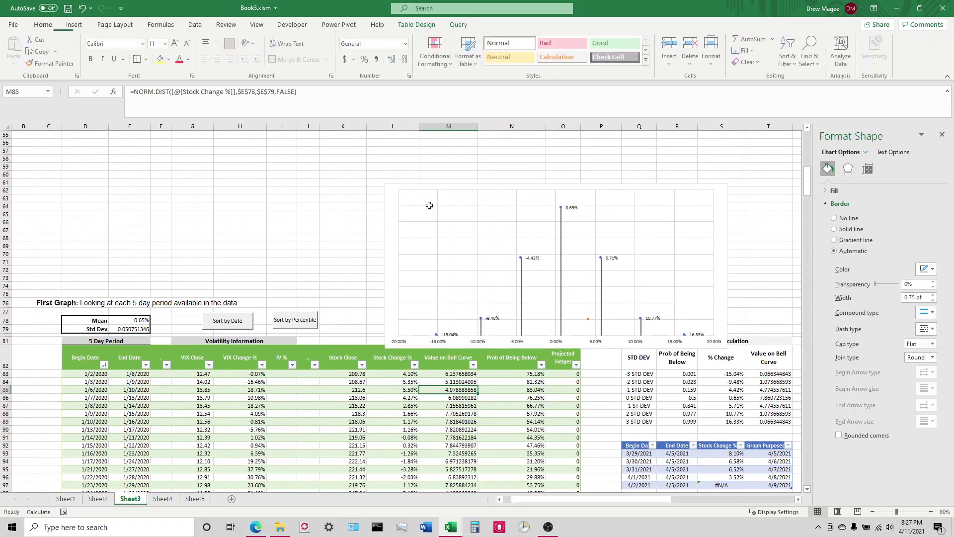
click(445, 251)
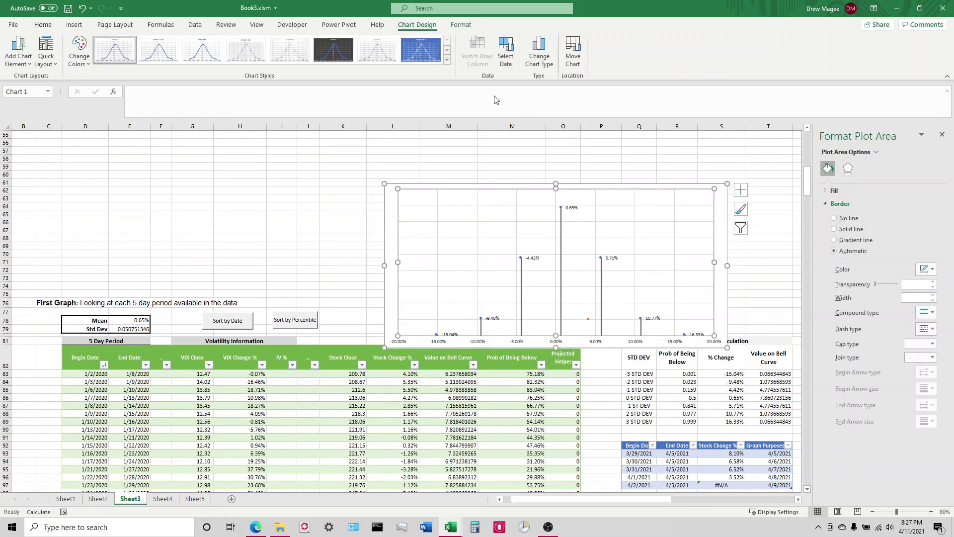
Set the Data series Y values to =Sheet3!$M$83:$M$394 and apply the change.
click(505, 52)
click(565, 226)
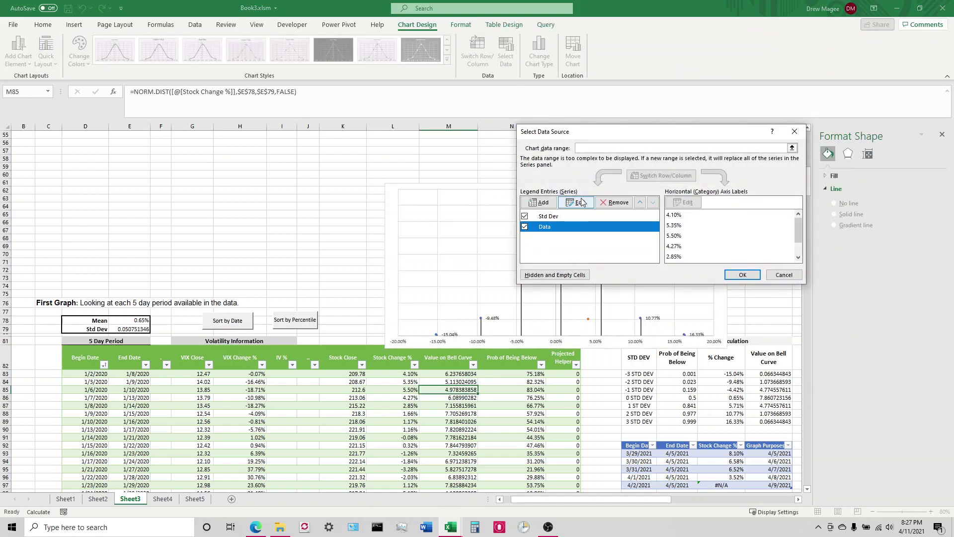
click(576, 202)
click(681, 228)
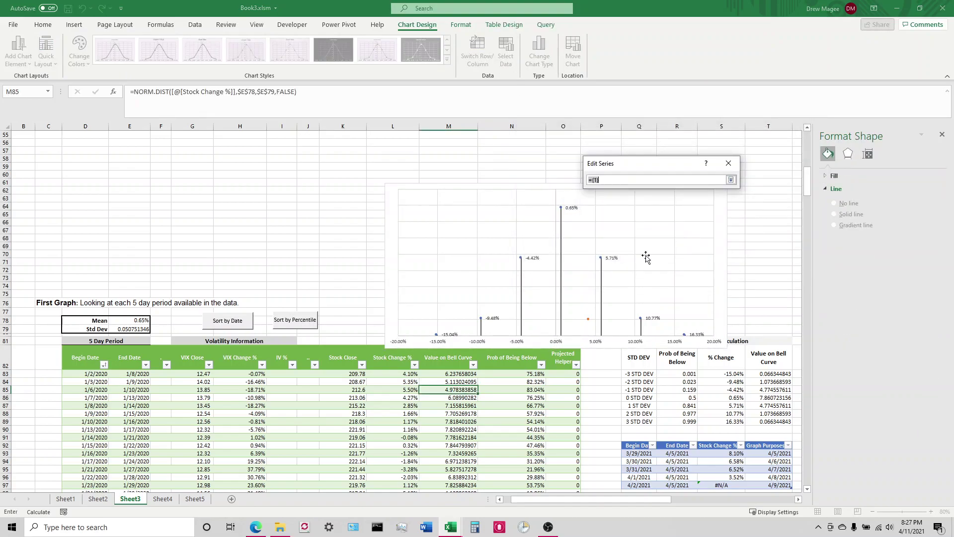
click(452, 376)
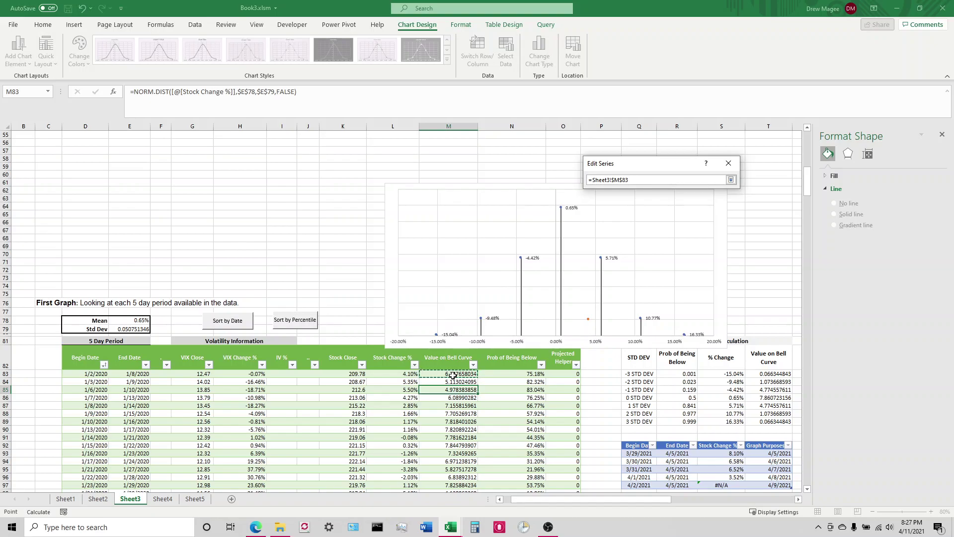
key(ctrl+shift+Down)
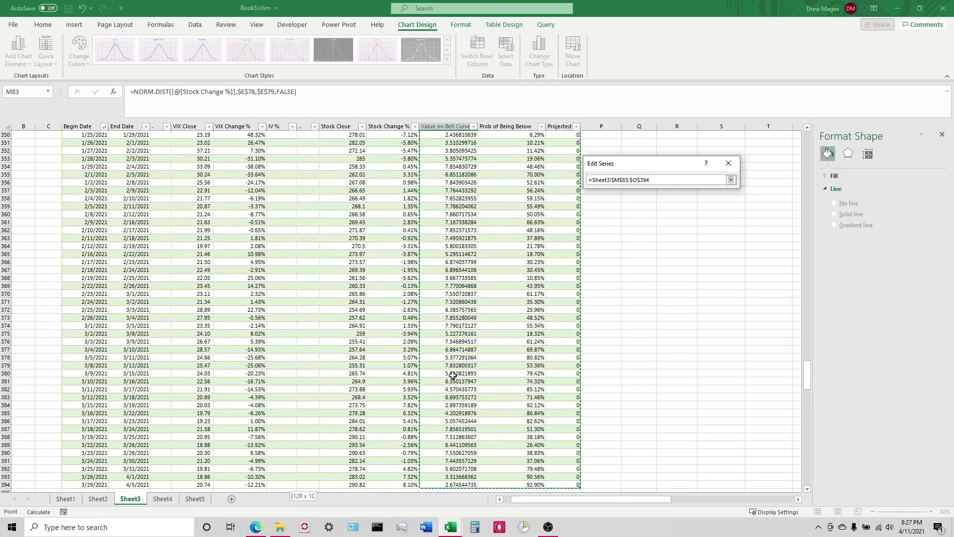
key(shift+Right)
key(shift+Right)
key(shift+Right)
key(shift+Right)
key(shift+Left)
key(shift+Left)
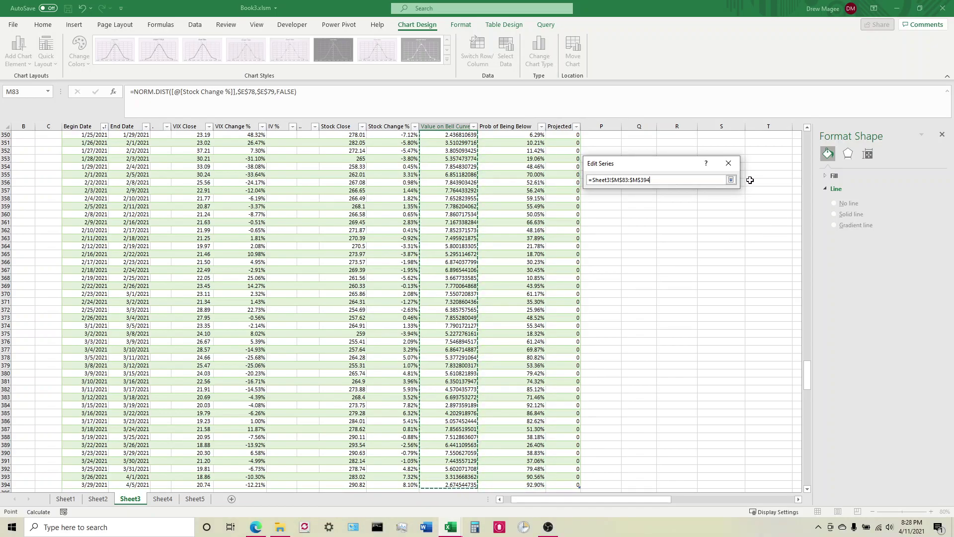
key(Return)
click(676, 242)
click(739, 276)
scroll(582, 283, up, 5)
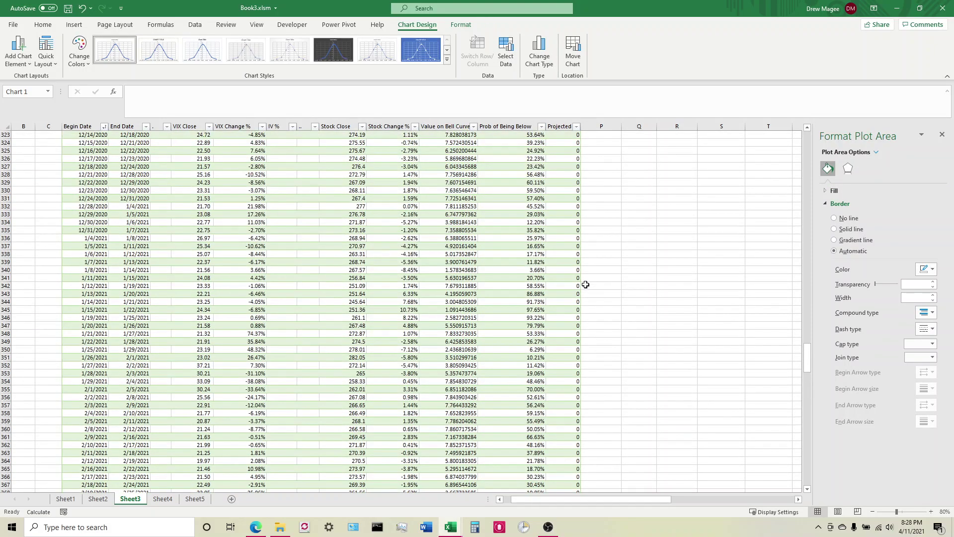
Scroll up to the bell-curve chart, check the series ranges, and open the Stock Change % sort menu.
scroll(586, 285, up, 20)
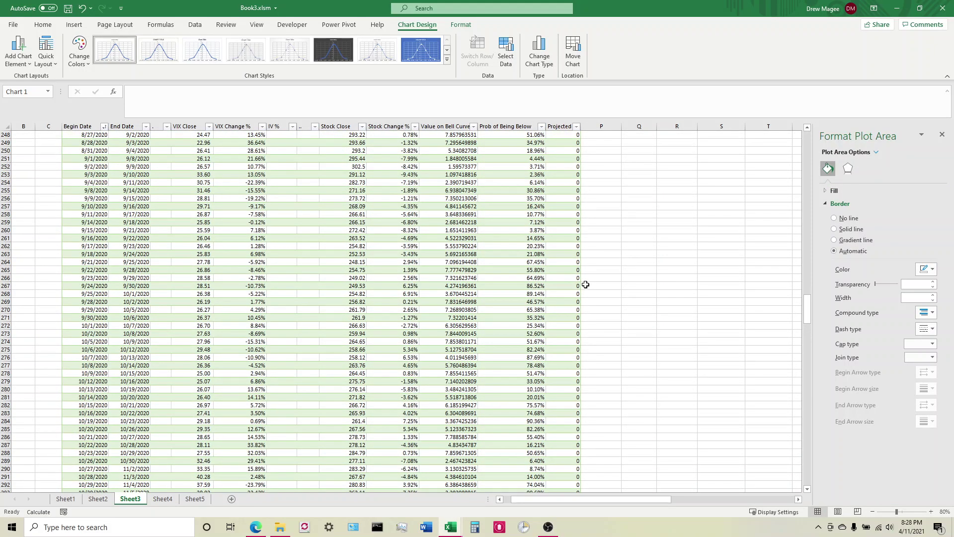
scroll(587, 285, up, 20)
scroll(592, 290, up, 20)
scroll(593, 290, up, 5)
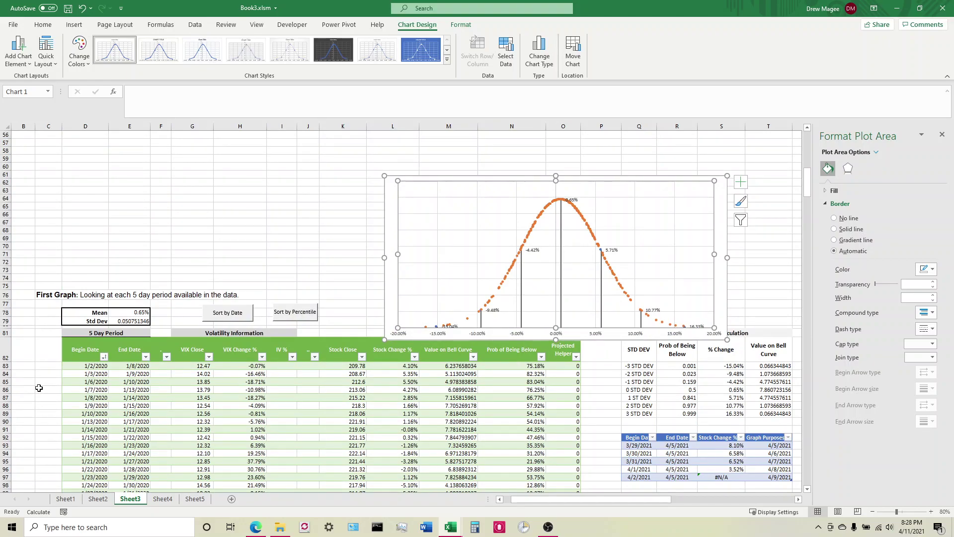
scroll(344, 388, down, 2)
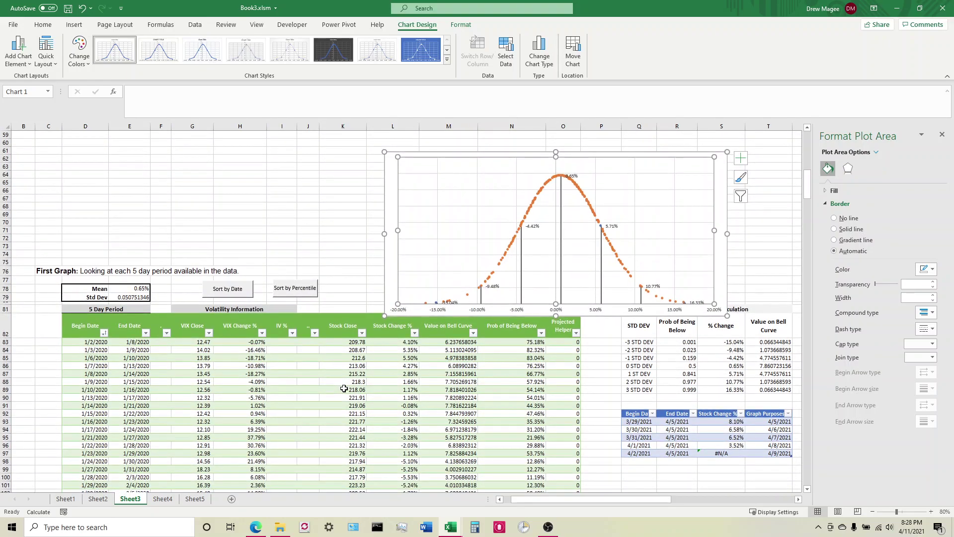
scroll(344, 389, up, 1)
click(507, 245)
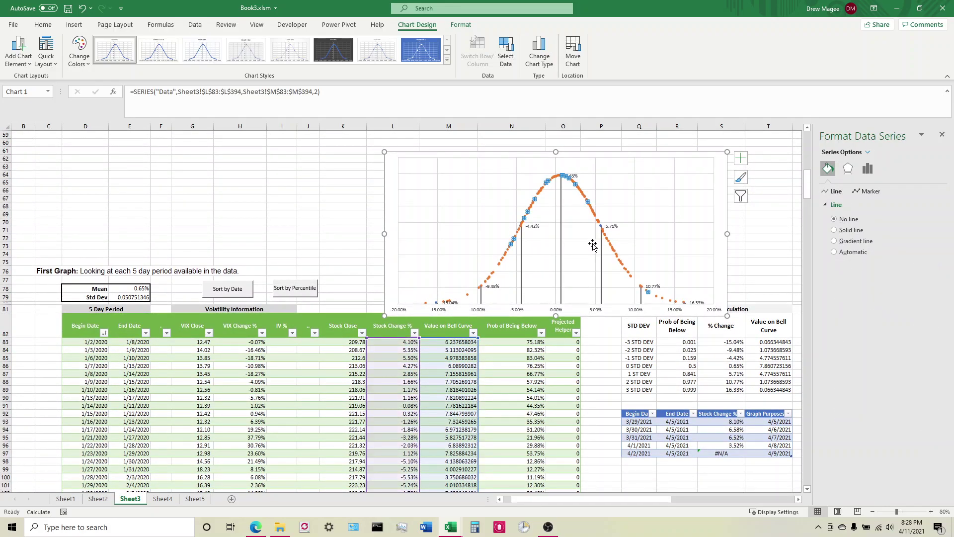
click(415, 332)
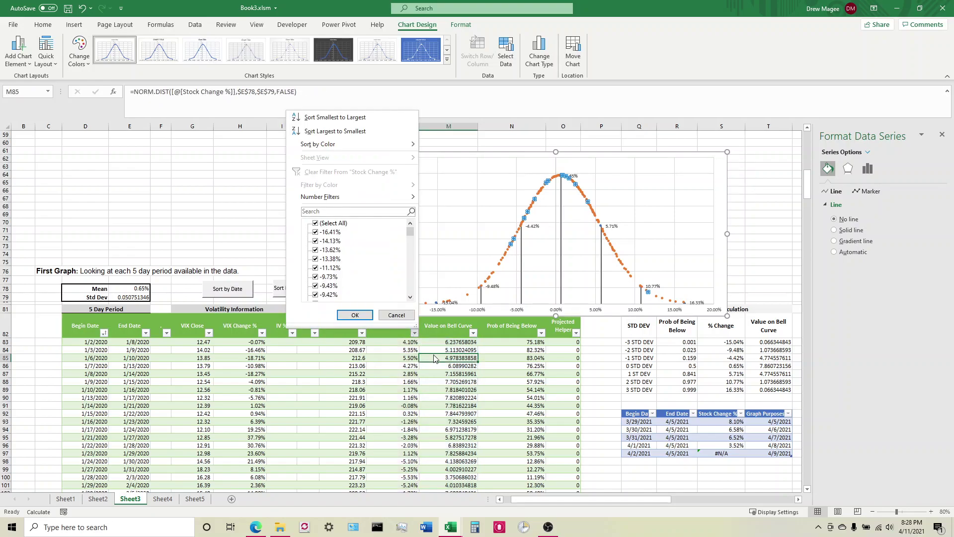
Try sorting by Stock Change % ascending, then descending, then End Date oldest first.
click(335, 117)
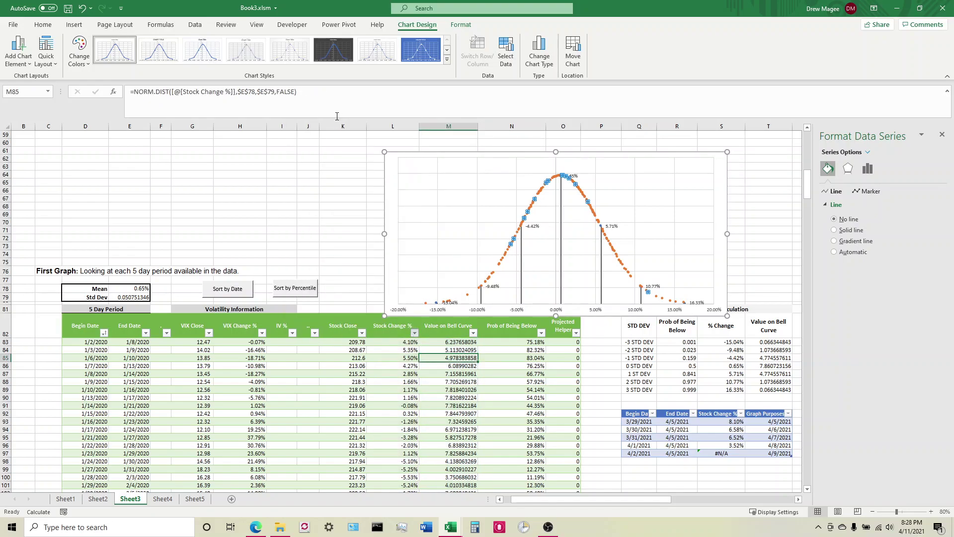
click(414, 333)
click(339, 131)
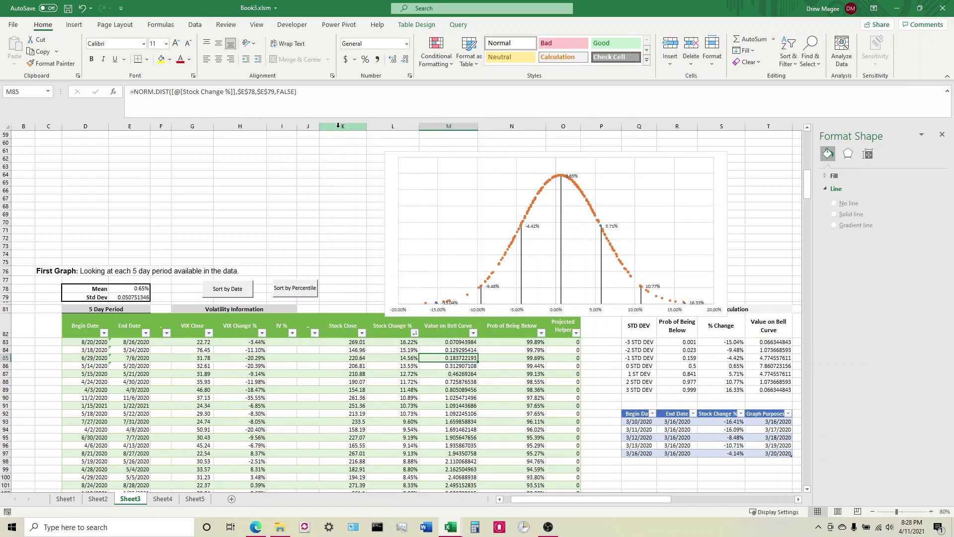
click(146, 332)
click(84, 126)
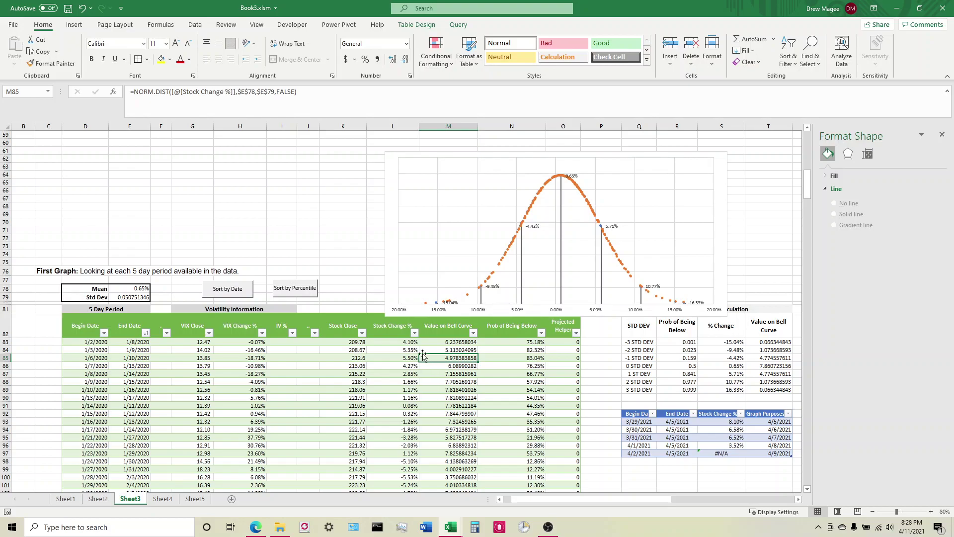
Sort by Value on Bell Curve and End Date, finishing with Stock Change % smallest to largest.
click(473, 332)
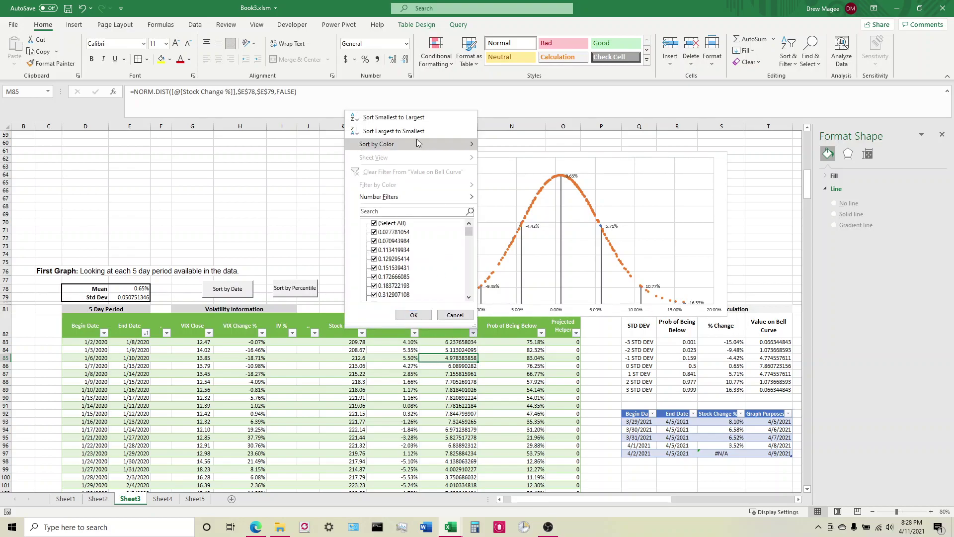
click(406, 119)
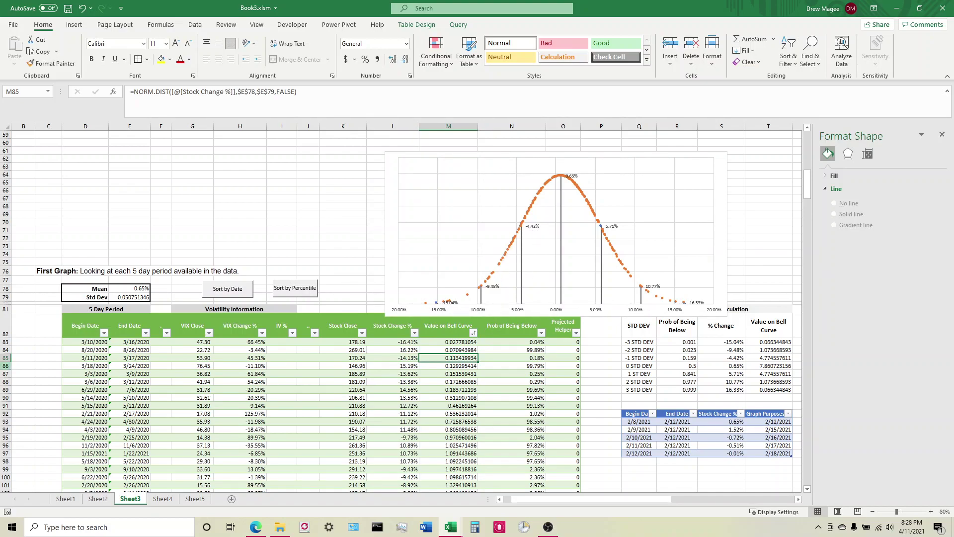
click(146, 333)
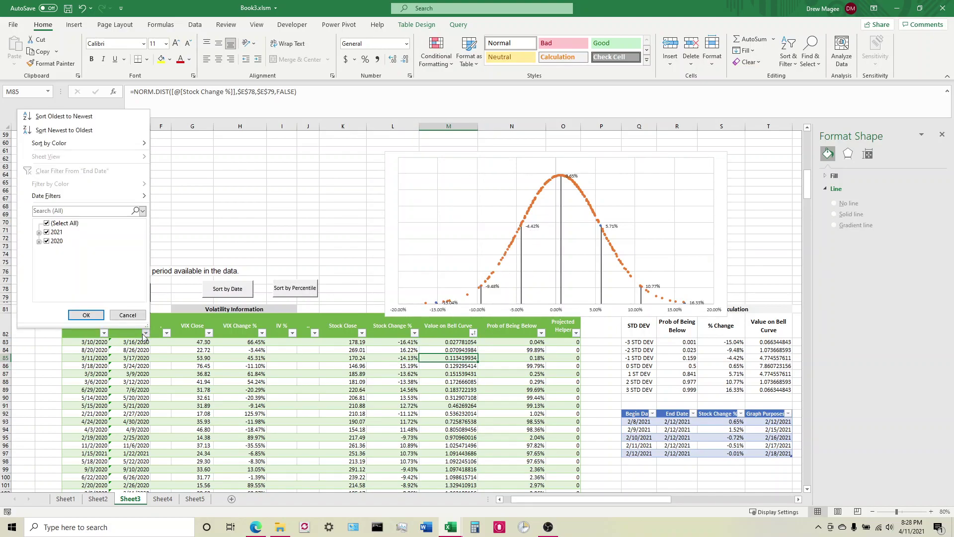
click(57, 120)
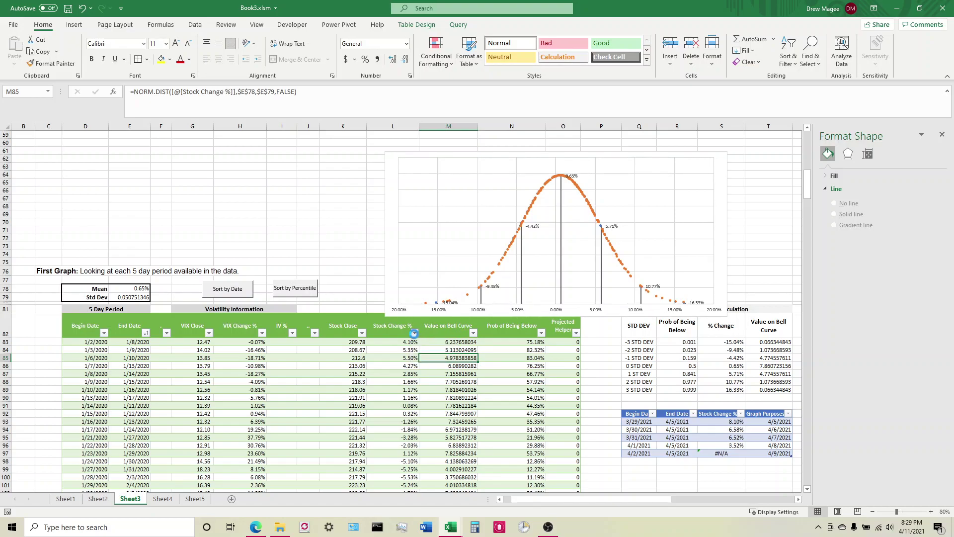
click(414, 333)
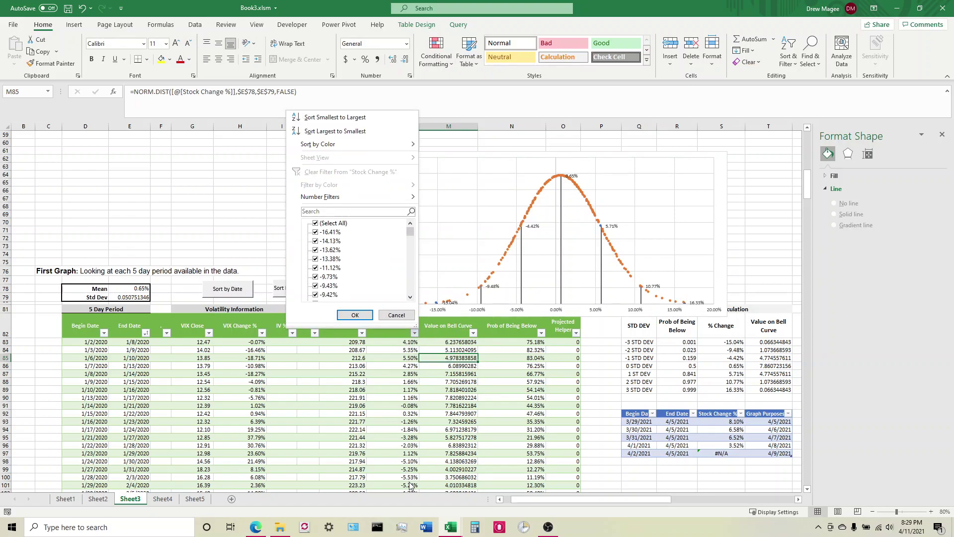
click(336, 117)
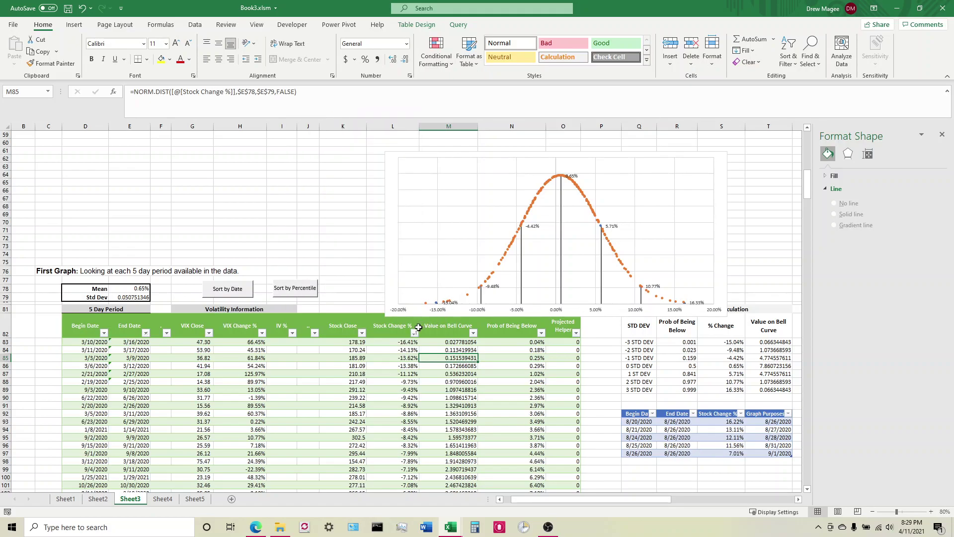
click(414, 333)
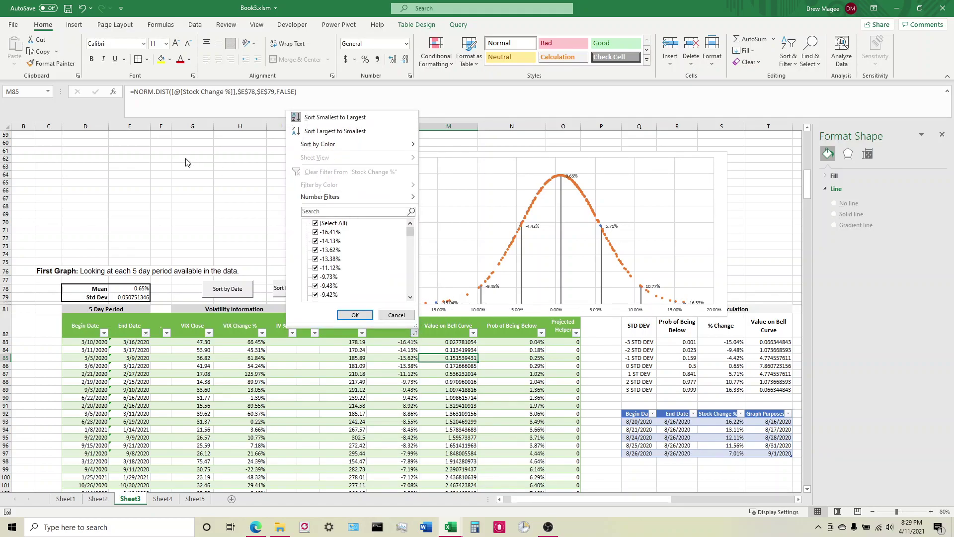
Drag the bell-curve chart up and left so it sits around rows 48–67.
click(355, 315)
scroll(343, 269, up, 4)
scroll(343, 269, up, 3)
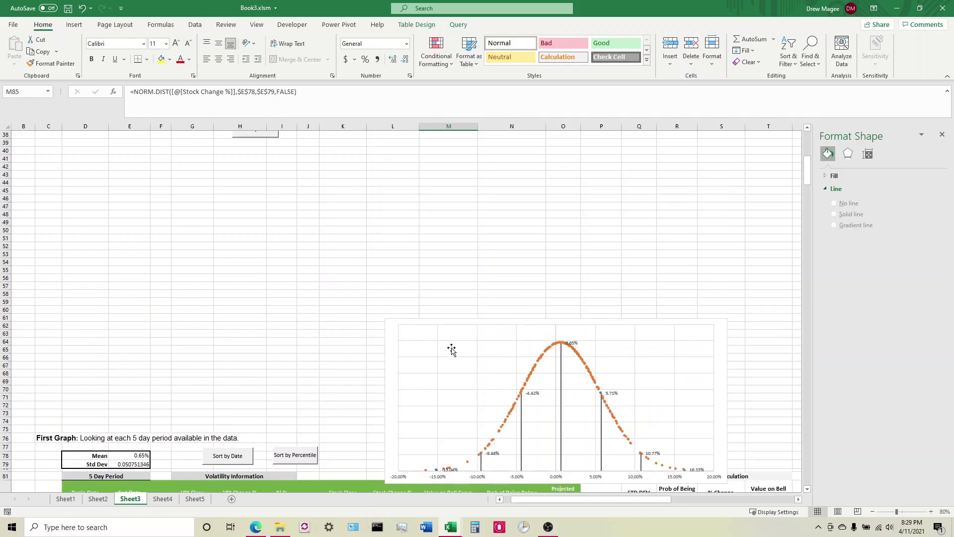
click(467, 323)
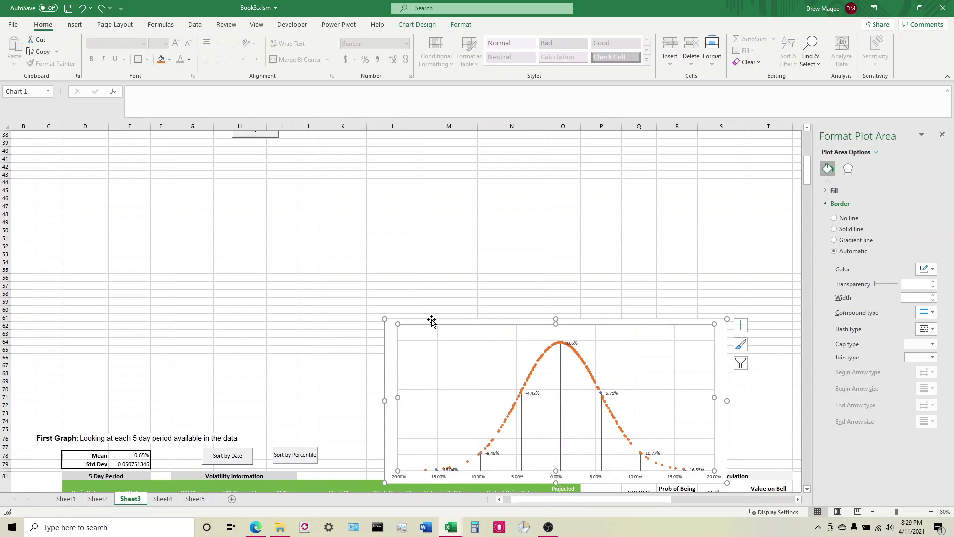
drag(428, 321, 361, 212)
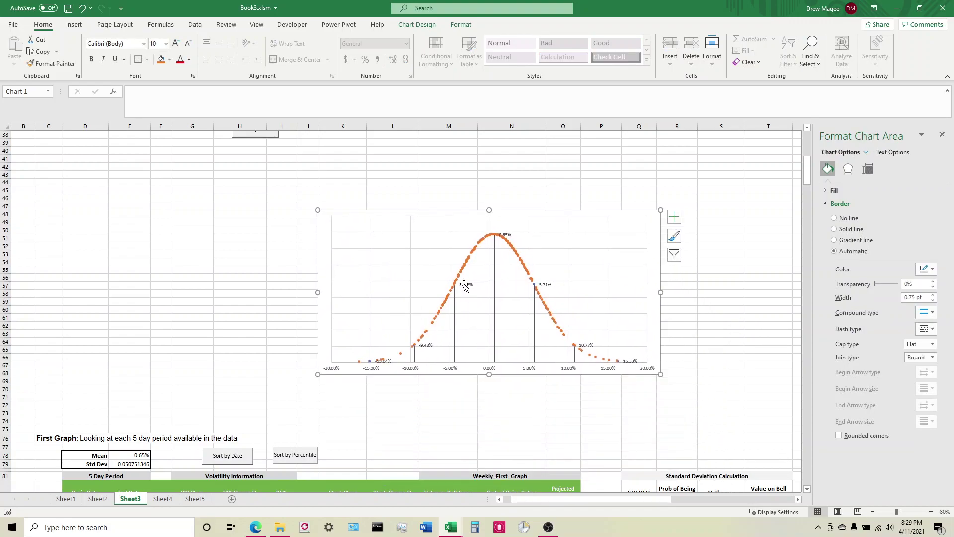
Add data labels to the bell-curve series and open the Format Data Labels options.
click(462, 270)
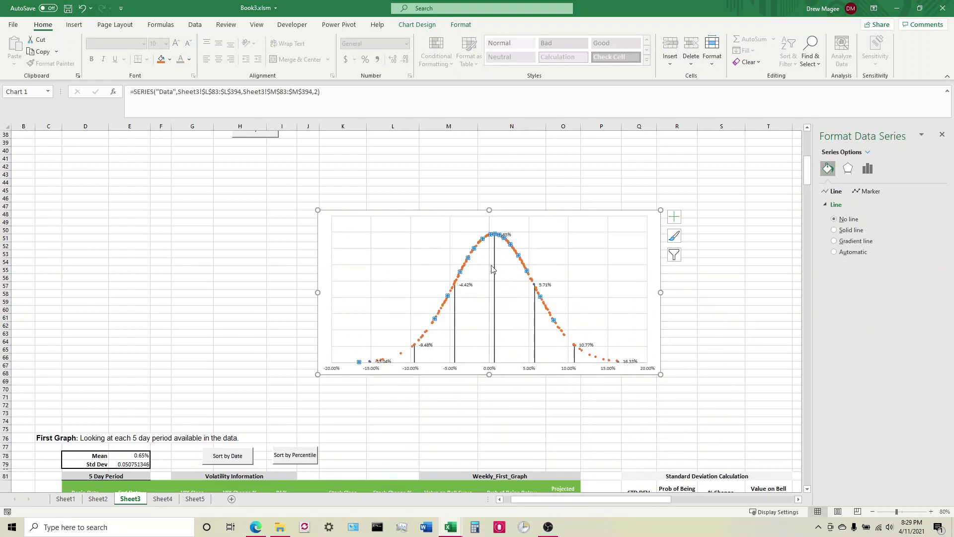
click(547, 309)
click(605, 421)
right_click(554, 326)
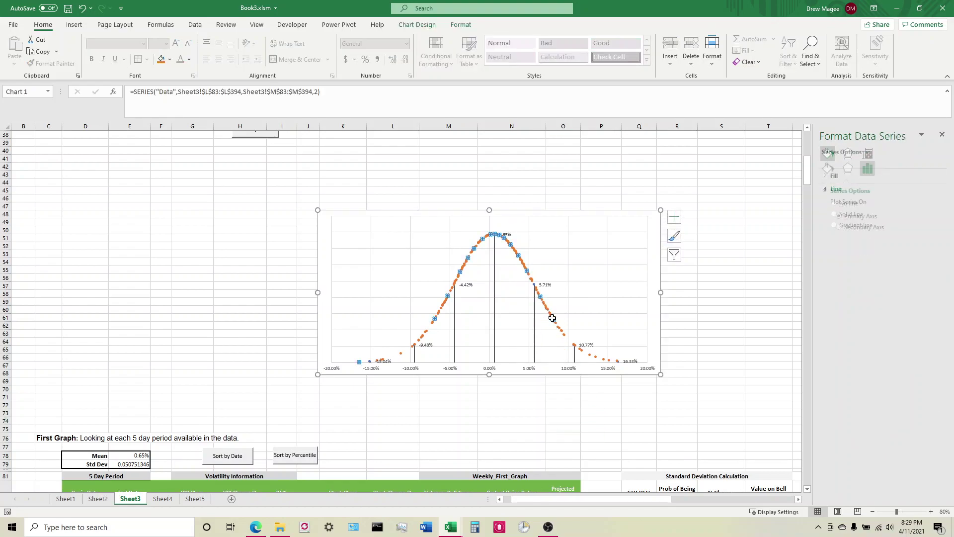
click(591, 399)
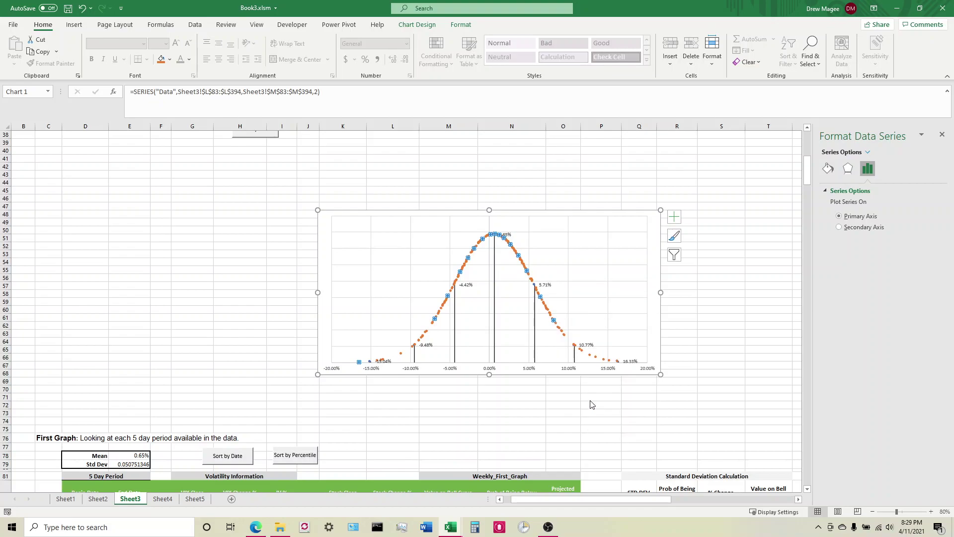
right_click(566, 302)
click(614, 429)
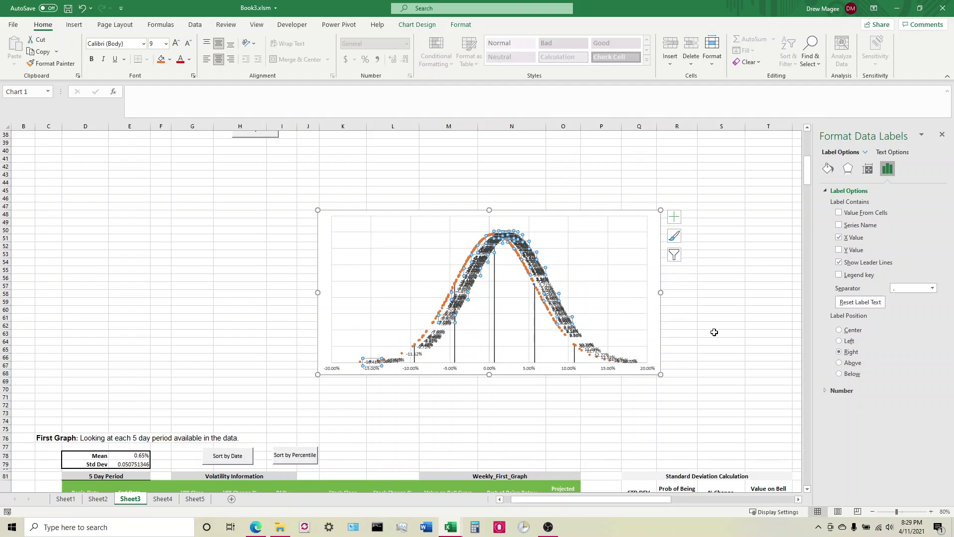
Make the data labels take their values from cells E83:E394.
click(839, 214)
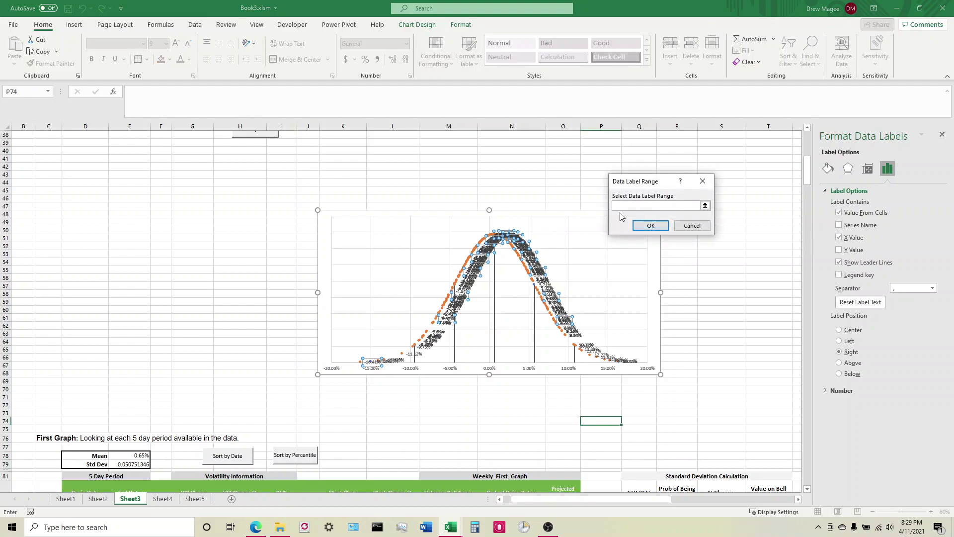
click(705, 206)
scroll(527, 370, down, 3)
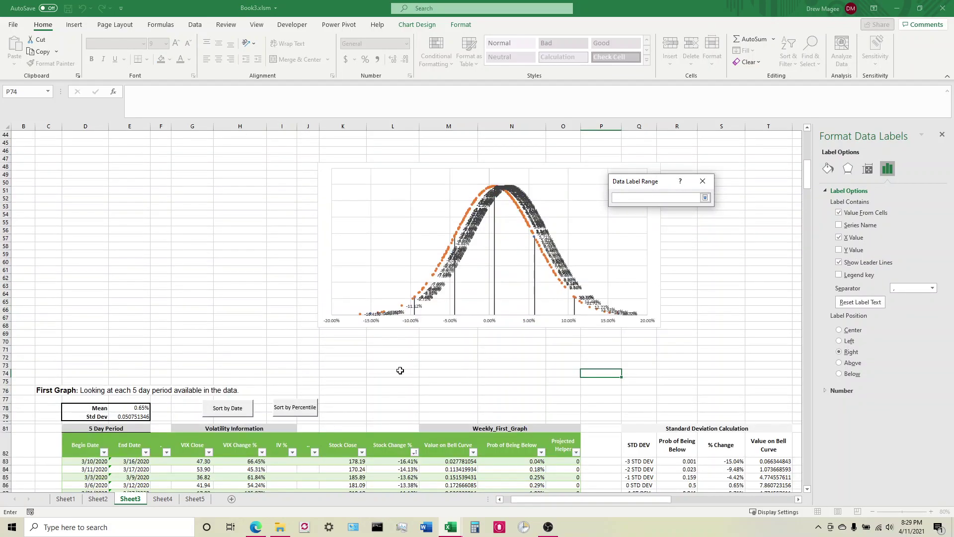
drag(597, 503, 548, 504)
scroll(177, 422, down, 1)
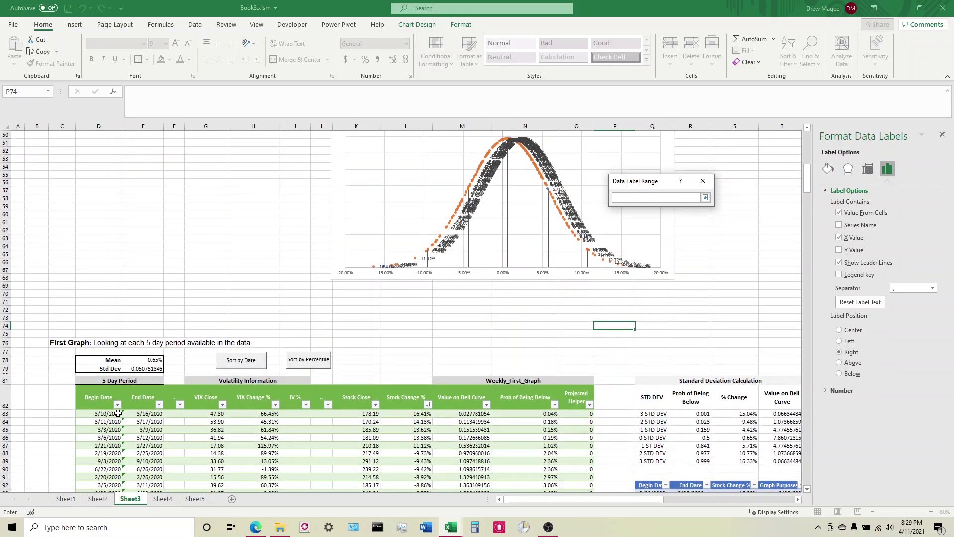
click(148, 414)
key(ctrl+shift+Down)
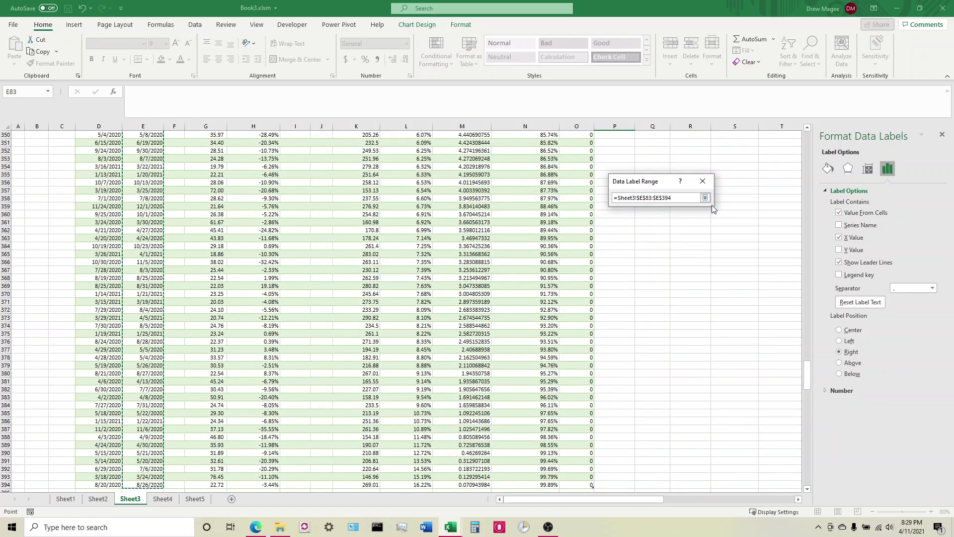
click(706, 197)
click(649, 228)
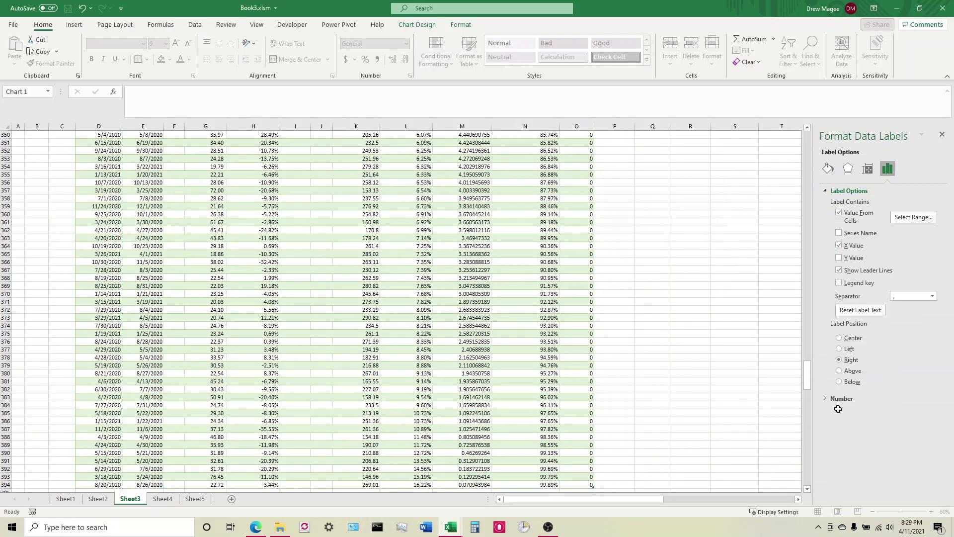
Turn off X Value in the labels and deselect the chart.
drag(807, 379, 811, 182)
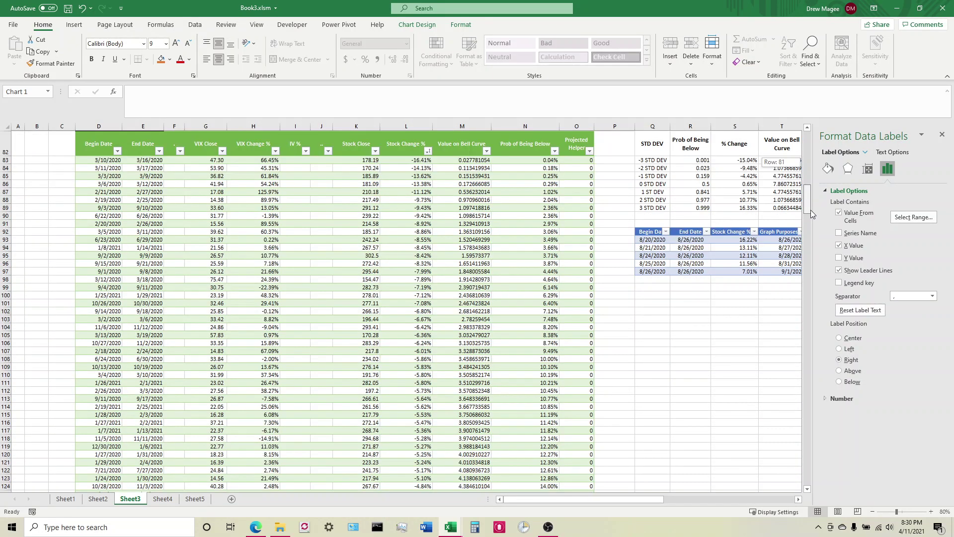
drag(810, 213, 813, 183)
click(839, 246)
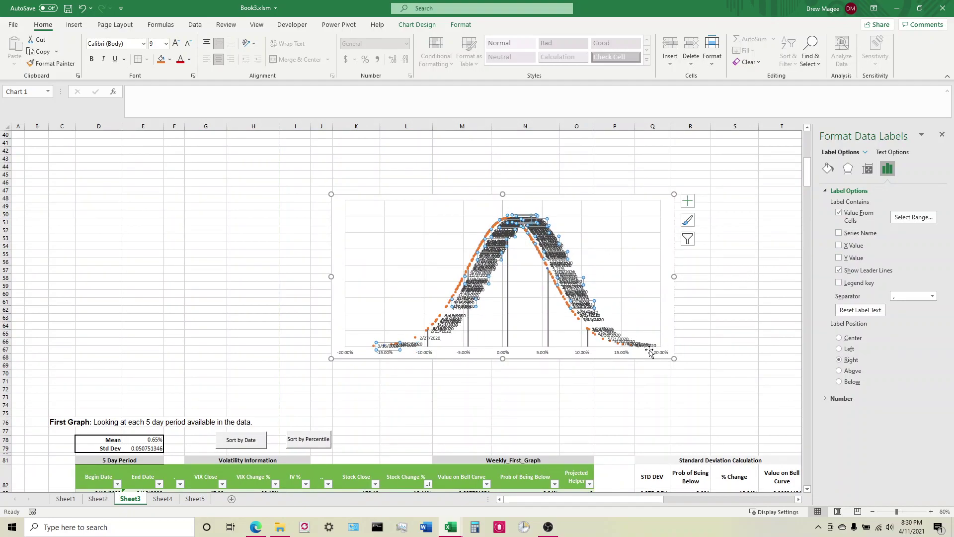
click(741, 327)
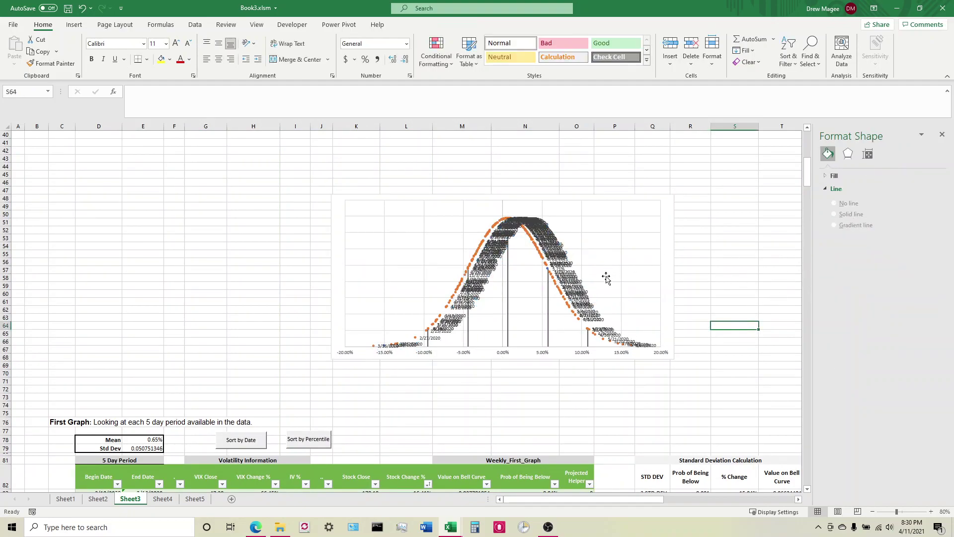
Delete the date data labels from the bell-curve series.
click(574, 293)
right_click(574, 293)
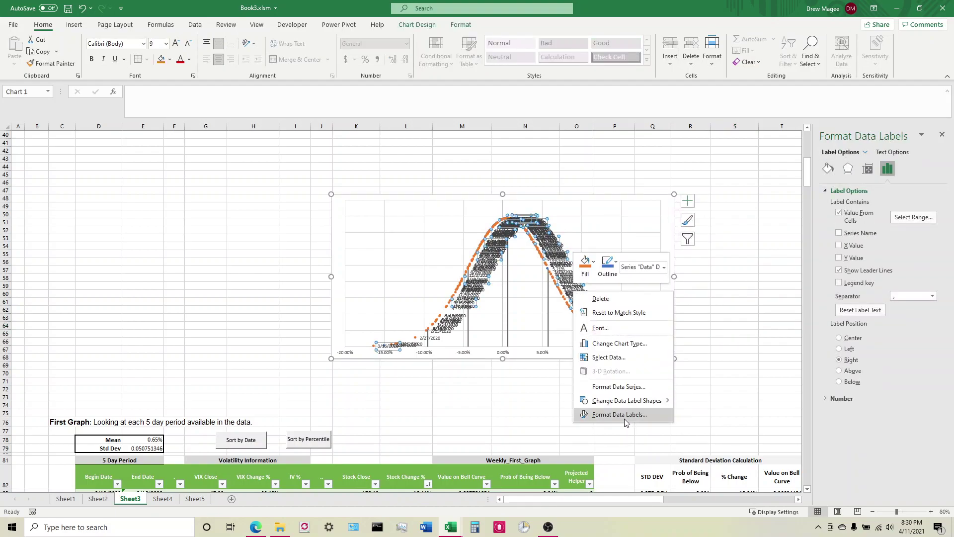
click(609, 299)
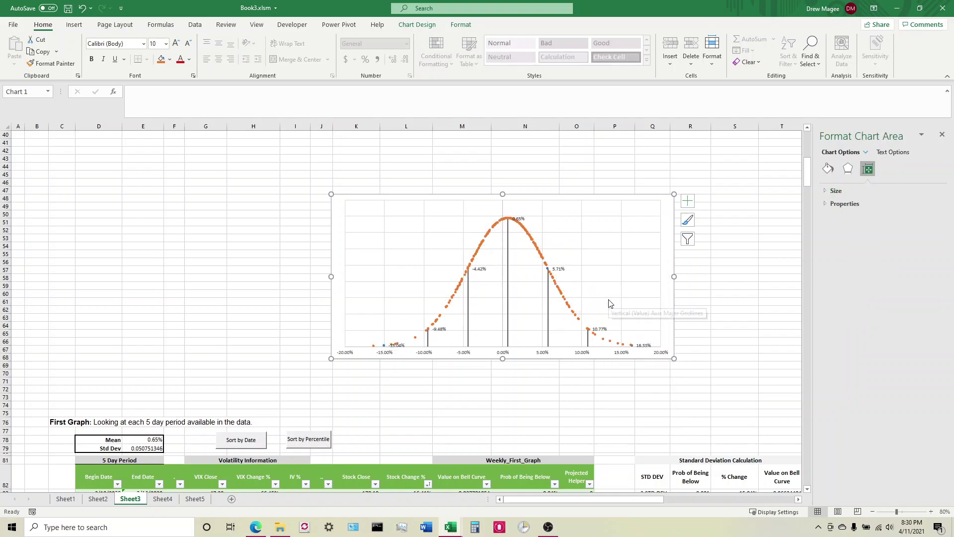
Add a data label to the point near 15% and move it up off 16.33%.
click(619, 345)
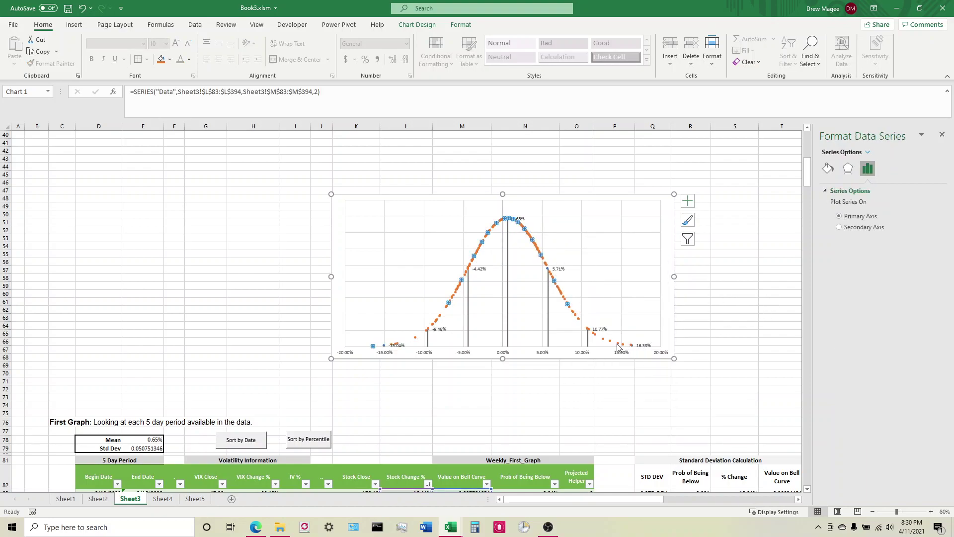
click(619, 345)
right_click(619, 345)
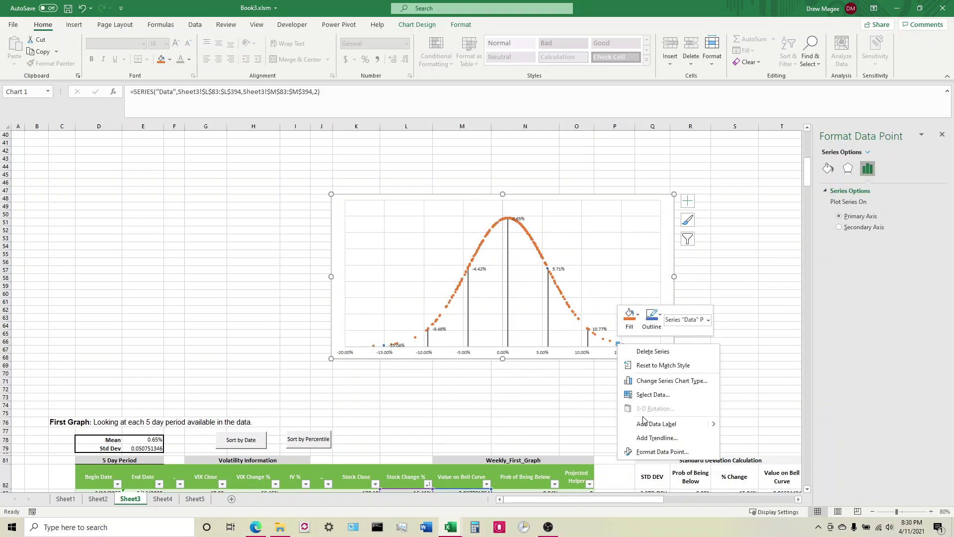
click(645, 421)
click(635, 343)
drag(636, 343, 635, 333)
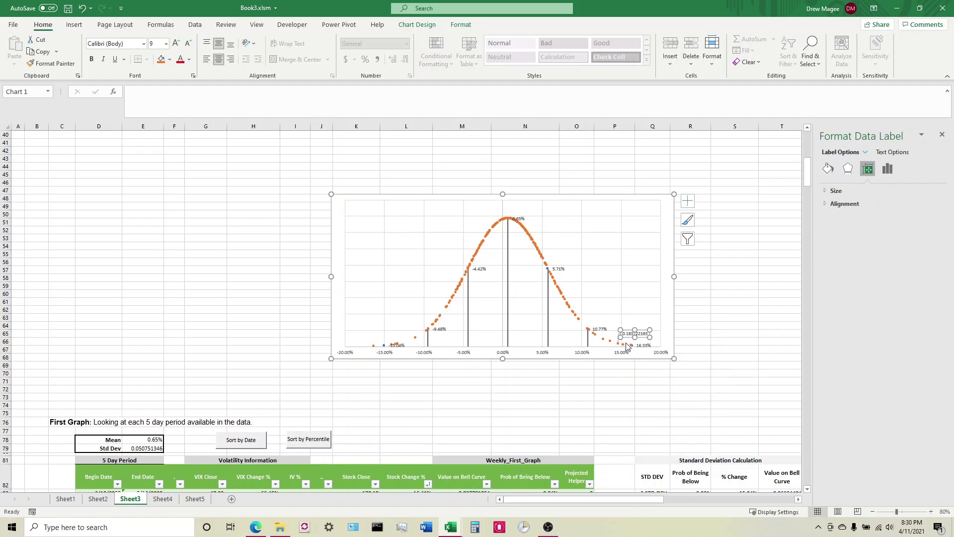
right_click(619, 345)
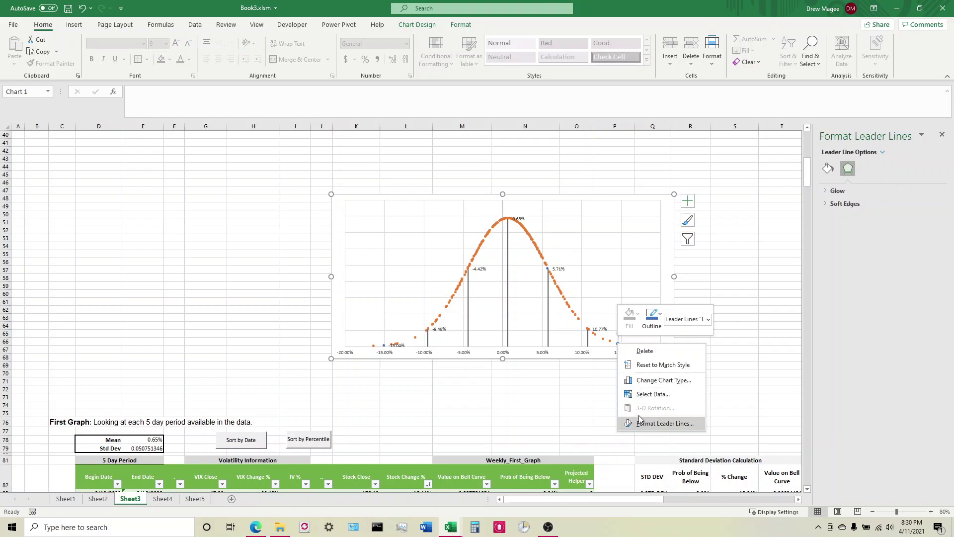
key(Escape)
Add a data callout to the point near 15% and move it above the point.
click(603, 341)
right_click(604, 341)
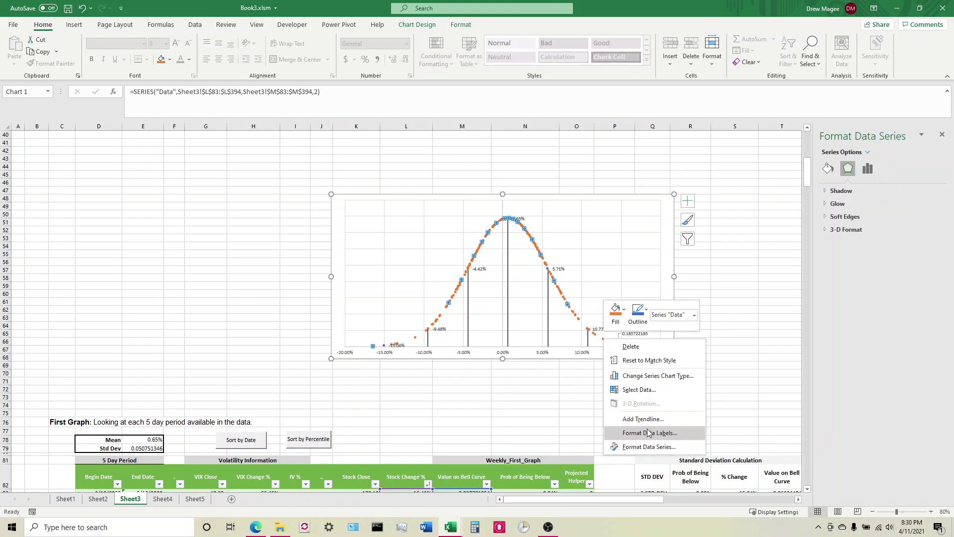
click(570, 410)
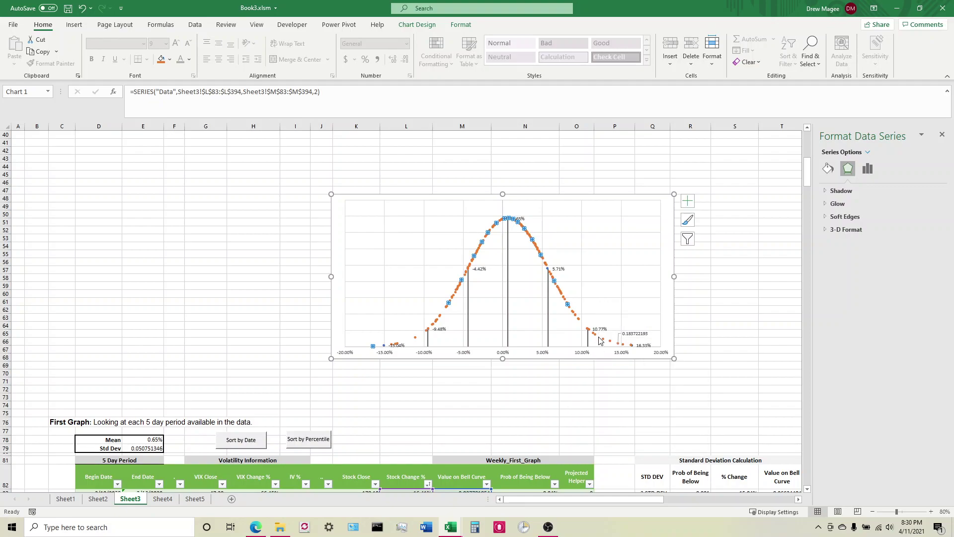
click(604, 342)
right_click(604, 342)
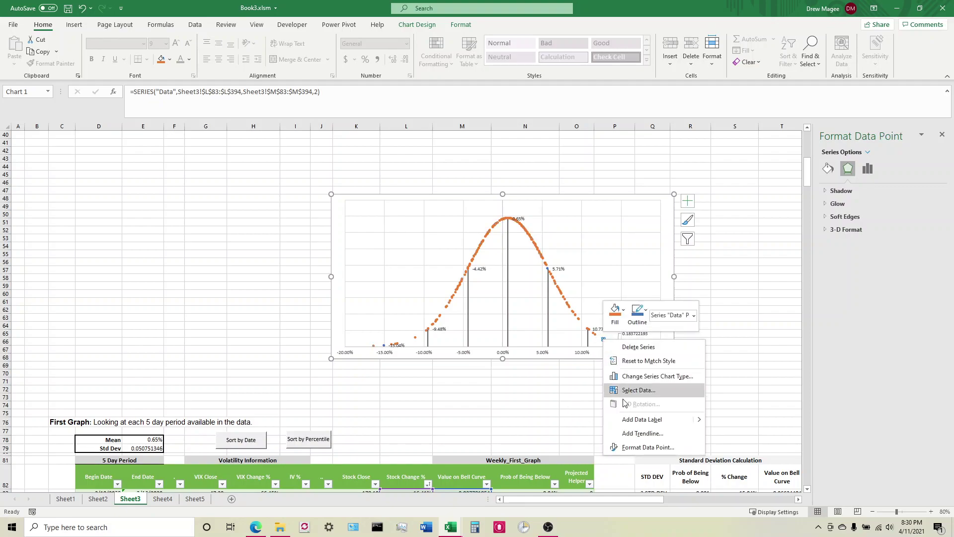
click(700, 421)
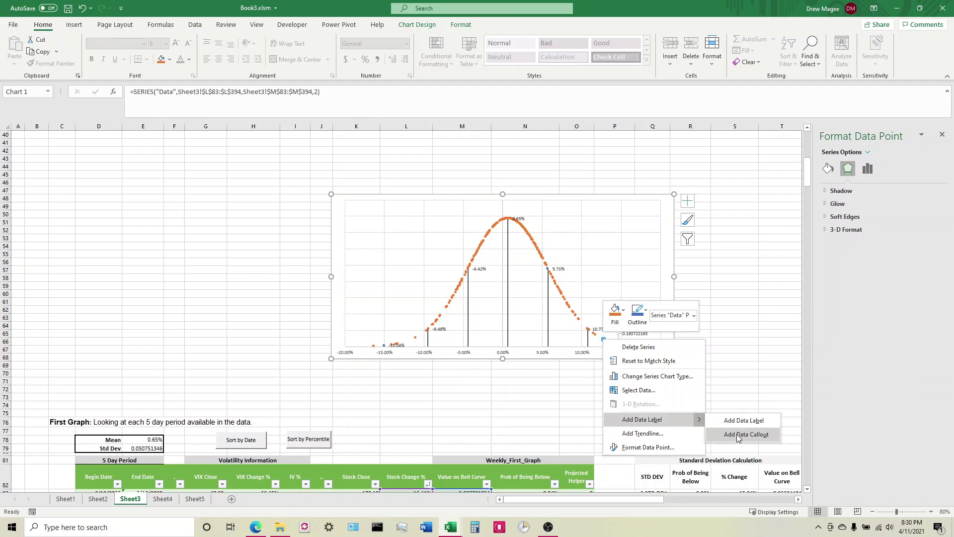
click(739, 435)
drag(613, 333, 613, 324)
Nudge the 12.72% label up slightly and select the extra test labels.
click(615, 340)
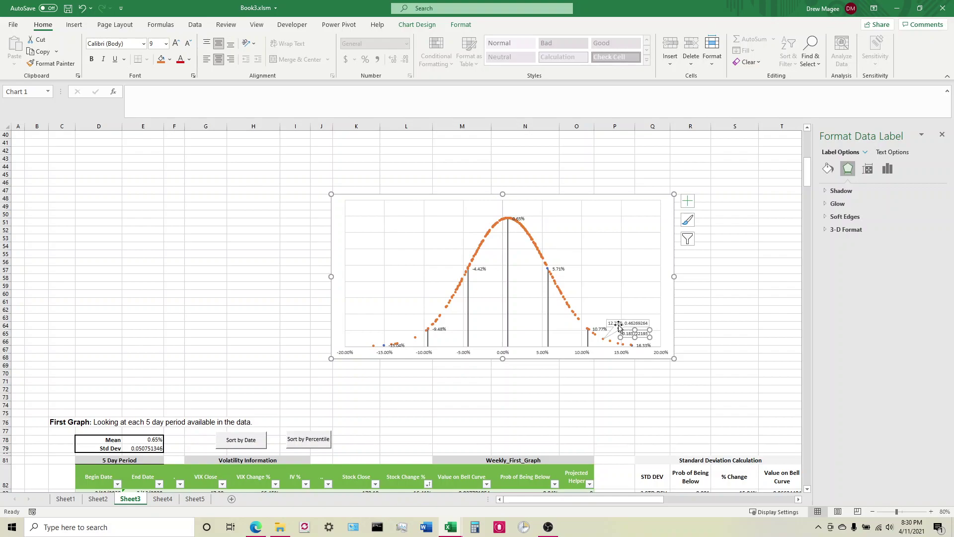
drag(615, 327, 618, 320)
click(726, 333)
click(640, 330)
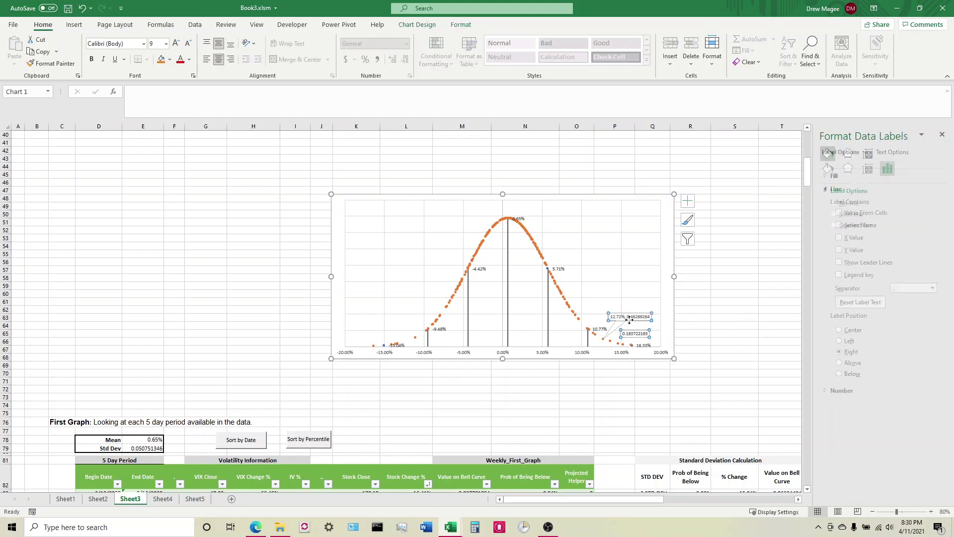
right_click(627, 317)
key(Escape)
Delete the extra test labels and scroll back to the reformatted bell-curve chart.
key(Delete)
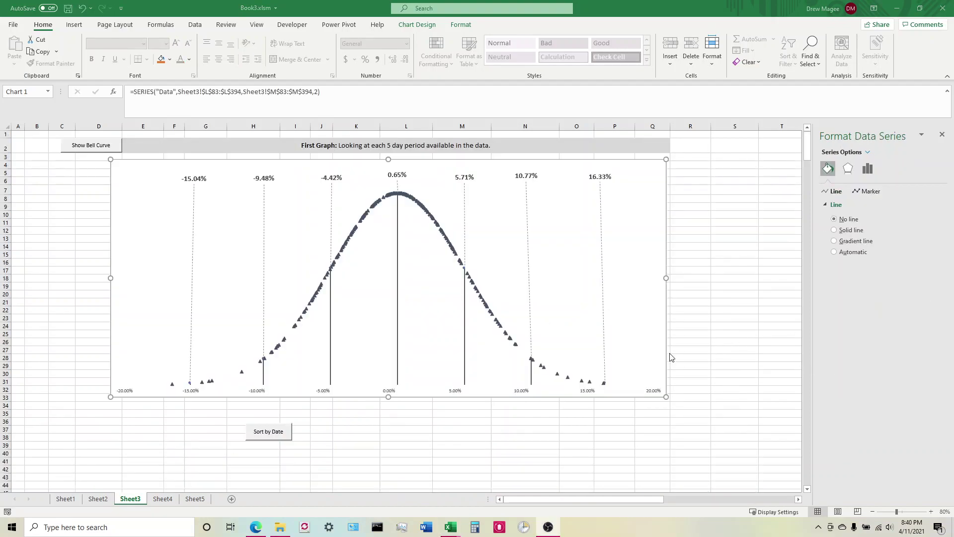
scroll(420, 426, down, 16)
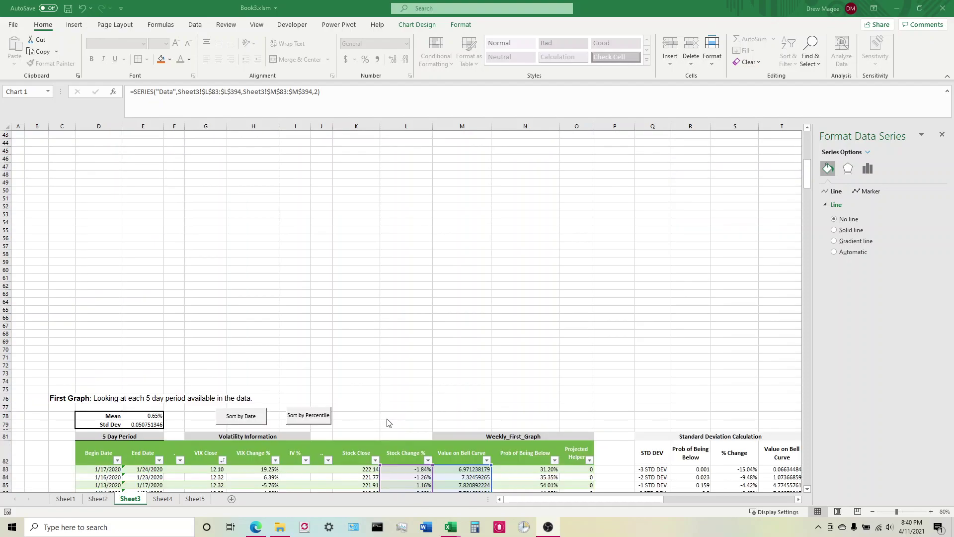
scroll(386, 418, up, 16)
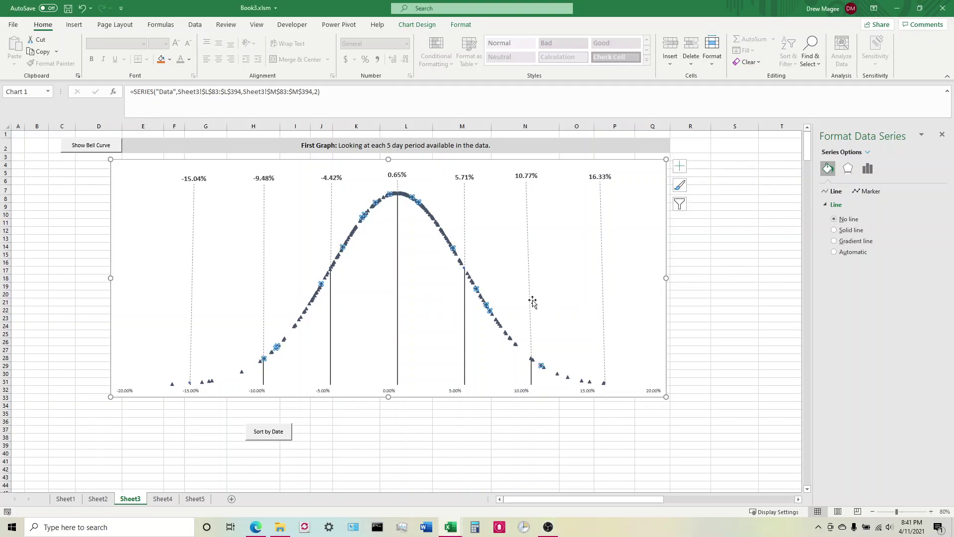
Give the bell-curve Data series a smoothed solid connecting line via Format Data Series.
click(725, 296)
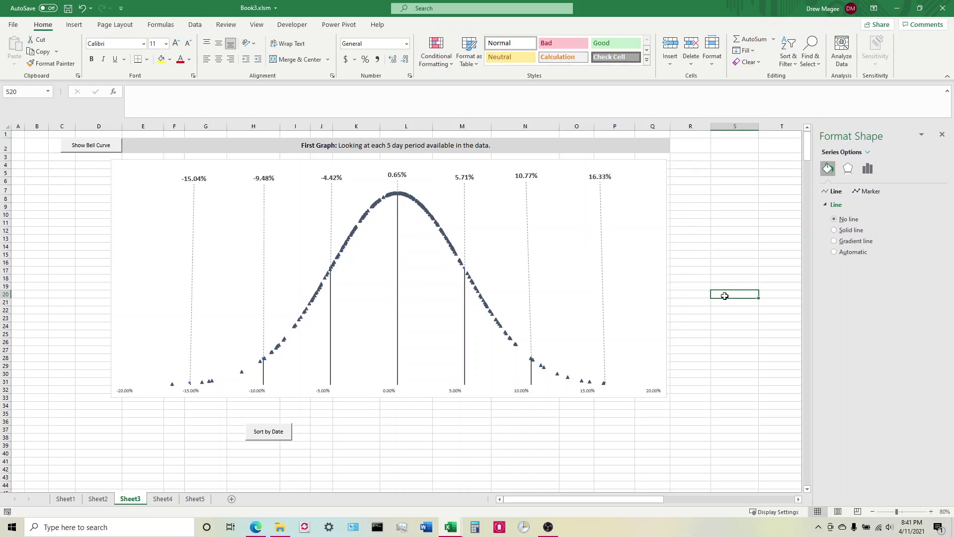
click(492, 314)
right_click(483, 305)
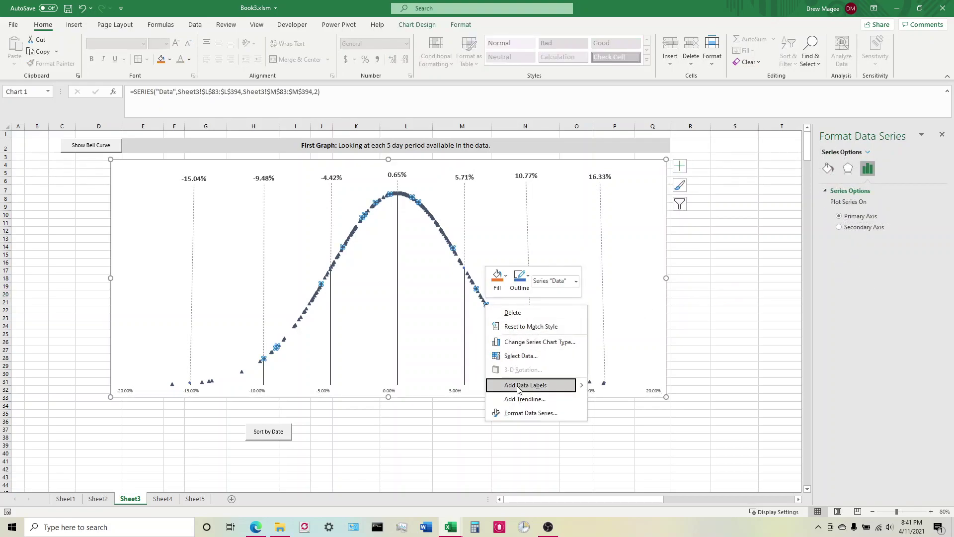
click(521, 412)
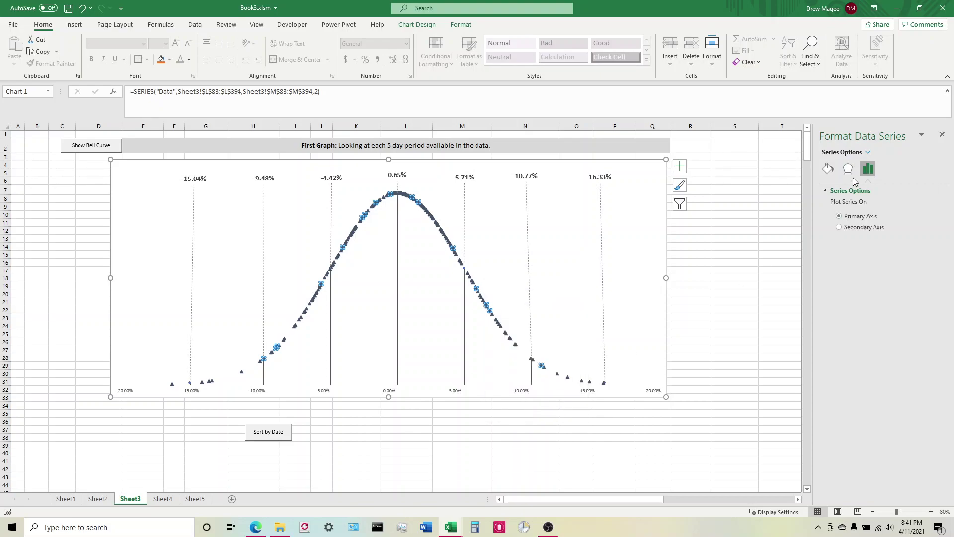
click(828, 169)
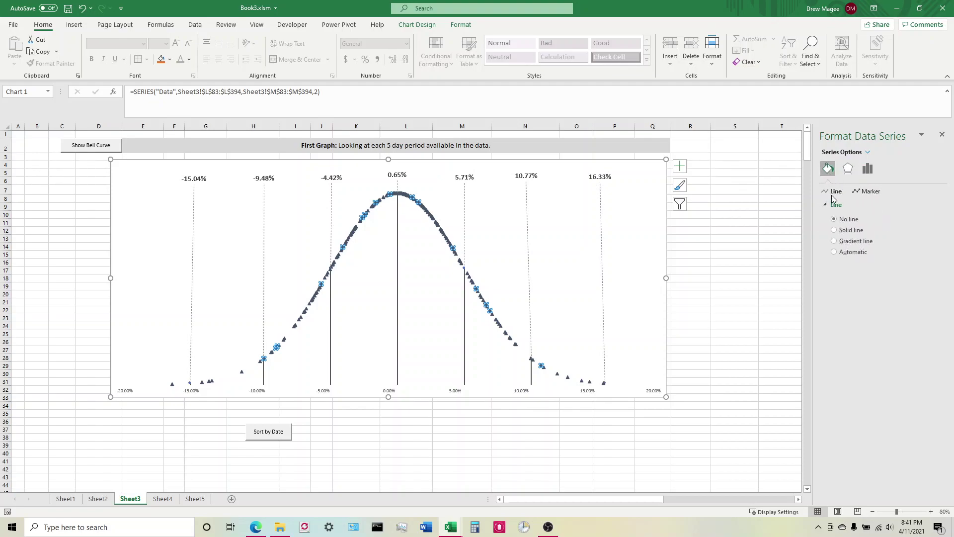
click(835, 230)
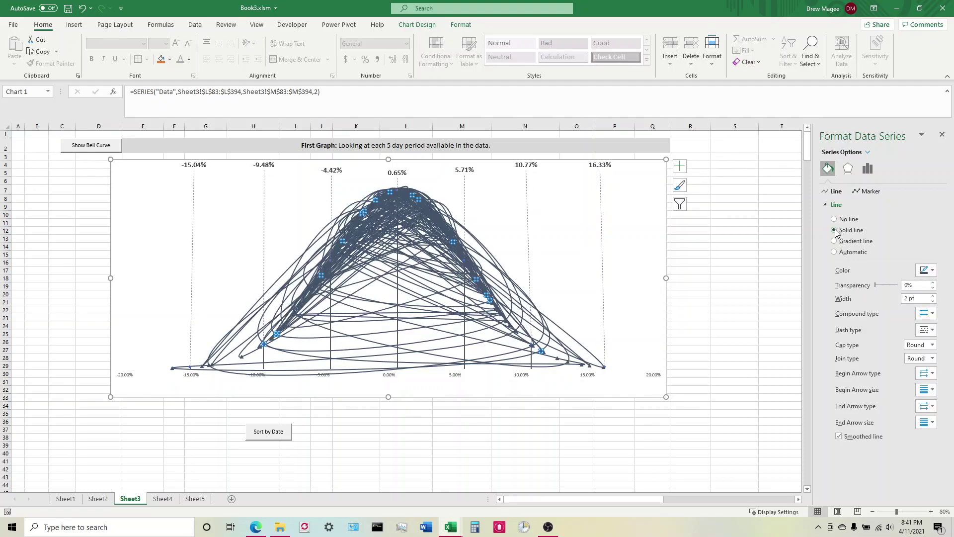
Re-sort Stock Change % smallest to largest, untangling the line into one smooth bell curve.
click(738, 278)
scroll(733, 284, down, 18)
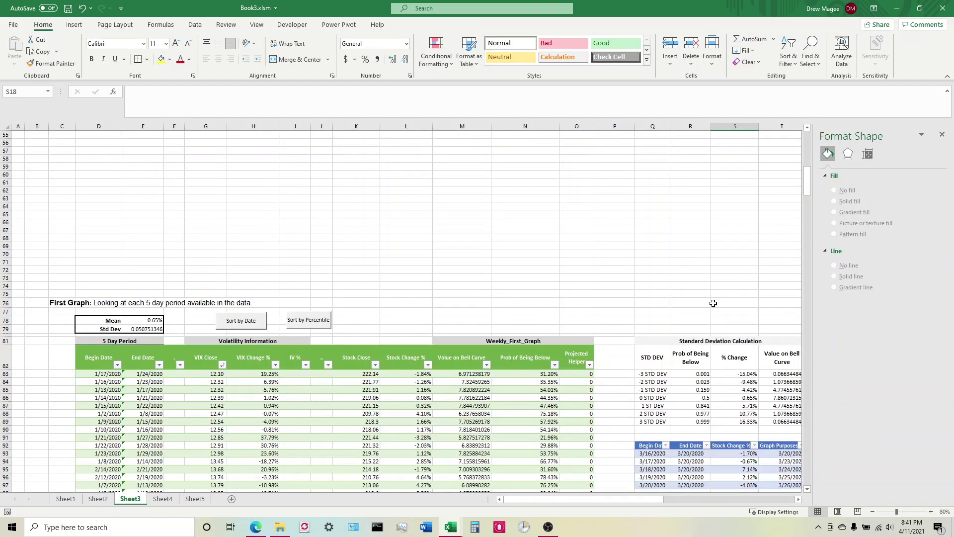
scroll(659, 305, down, 1)
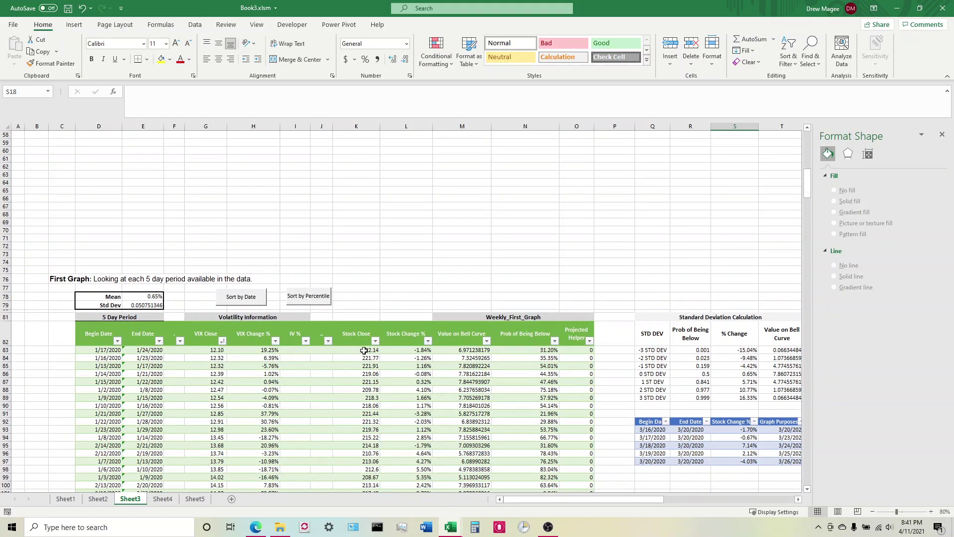
click(428, 341)
click(348, 125)
drag(807, 196, 814, 121)
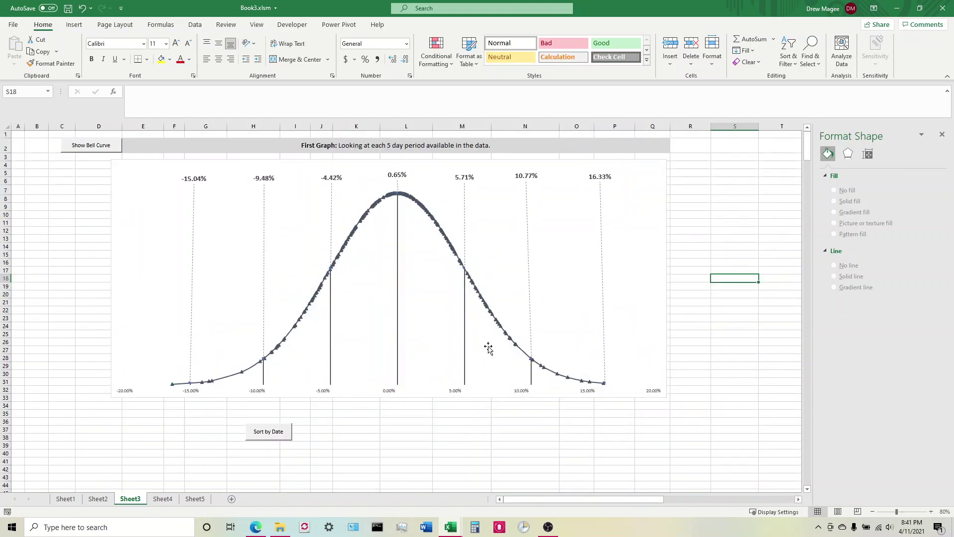
drag(810, 154, 807, 219)
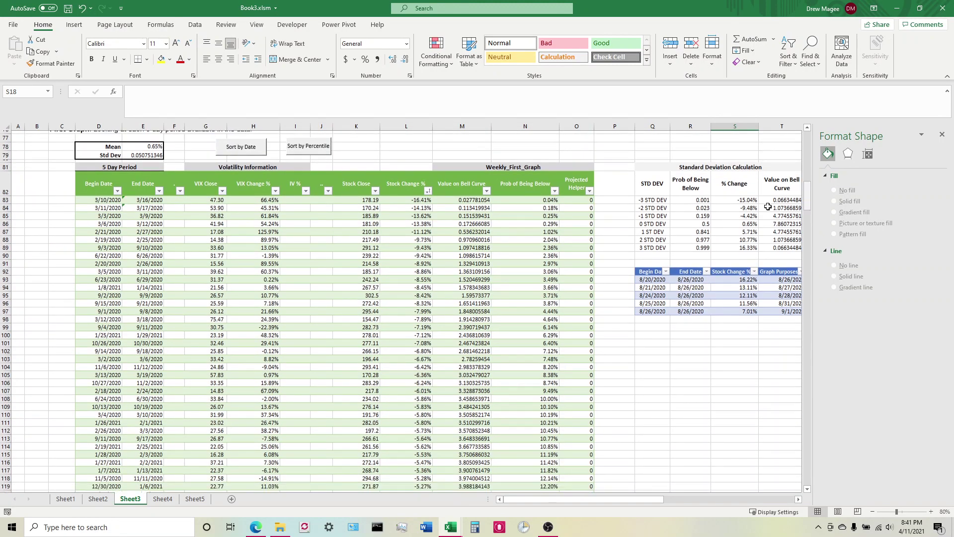
click(428, 187)
click(381, 209)
drag(808, 204, 807, 141)
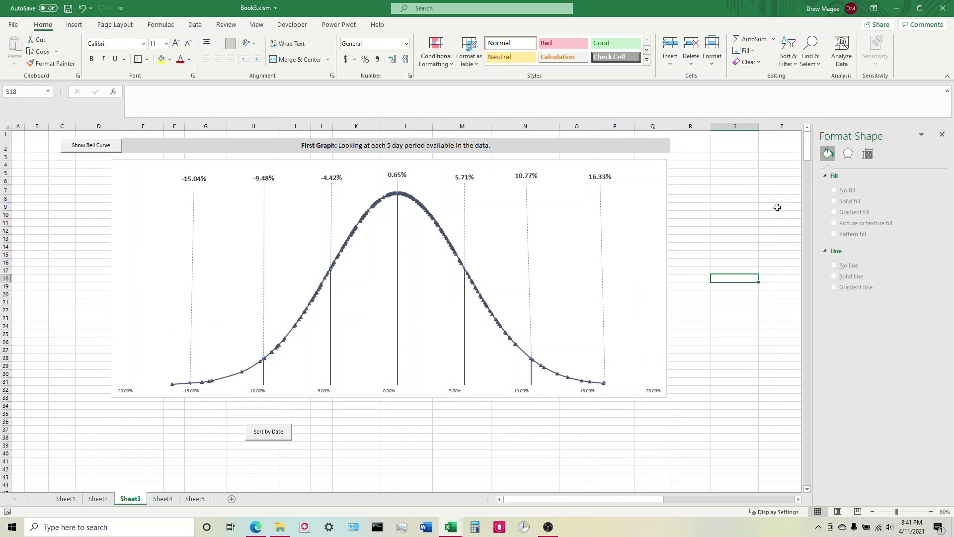
click(754, 240)
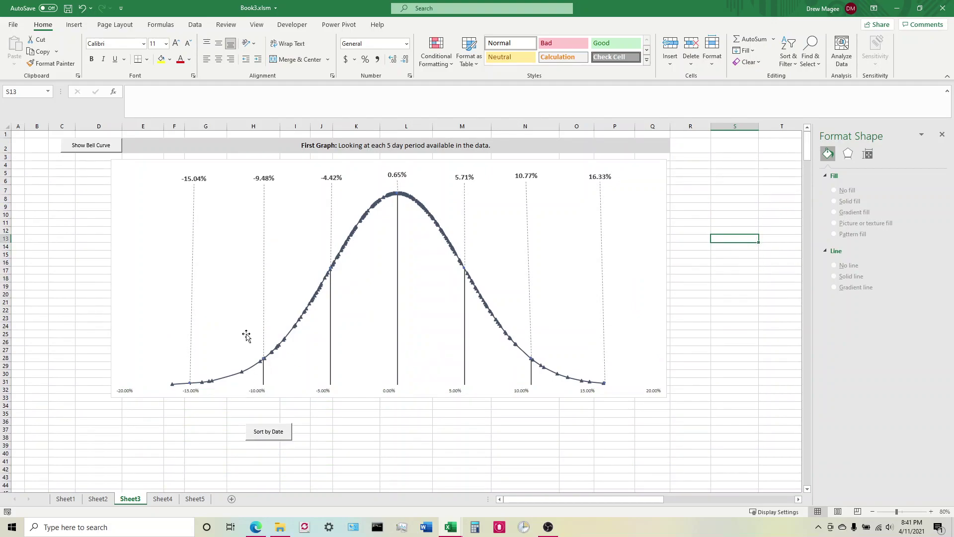